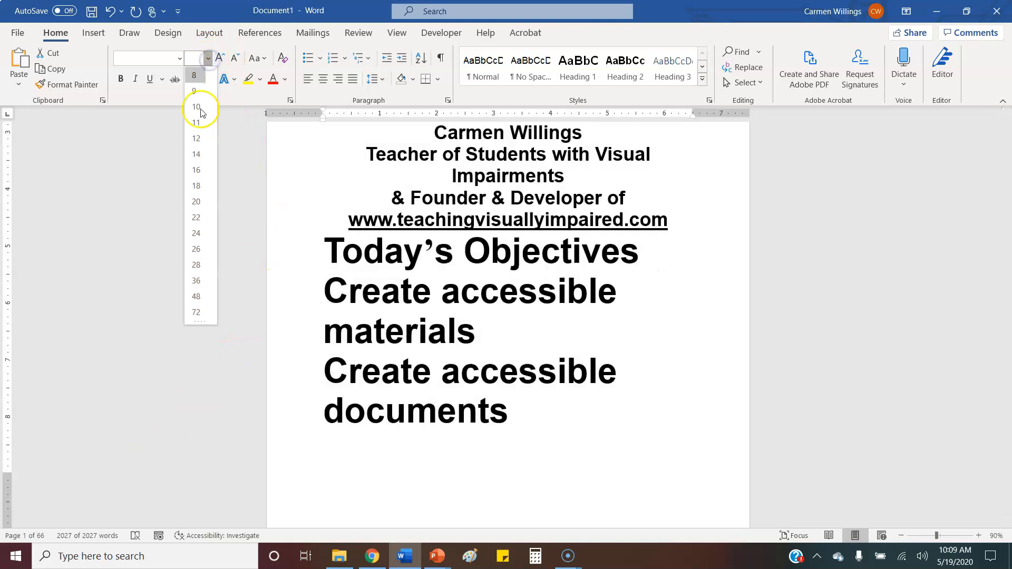
# - Set the font size of the entire selected outline text to 16
pyautogui.click(203, 173)
pyautogui.scroll(4, 661, 288)
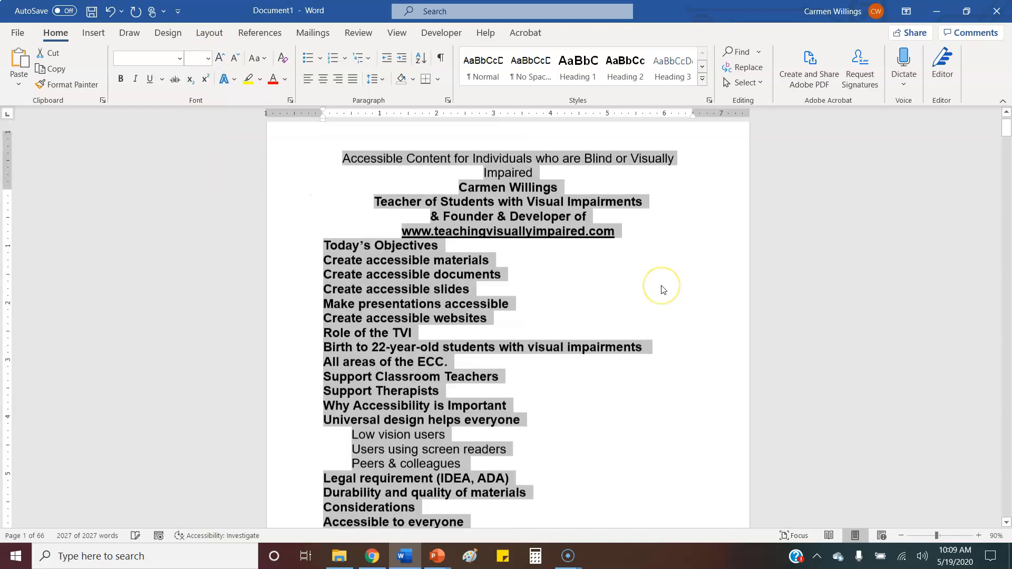
pyautogui.scroll(-1, 661, 288)
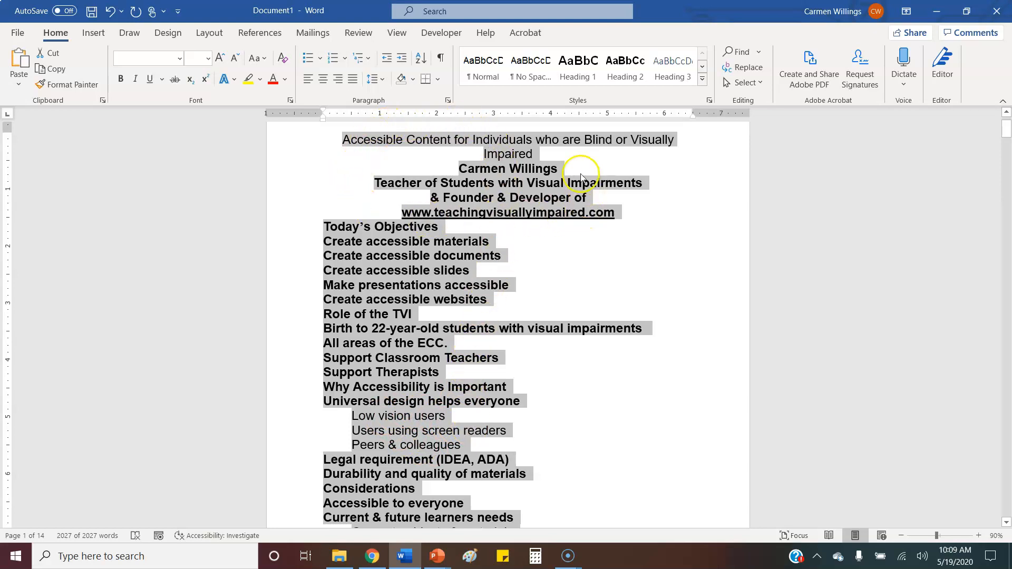
# - Left-align the centered title block, from the presentation title through the website address
pyautogui.moveTo(634, 212); pyautogui.dragTo(271, 135)
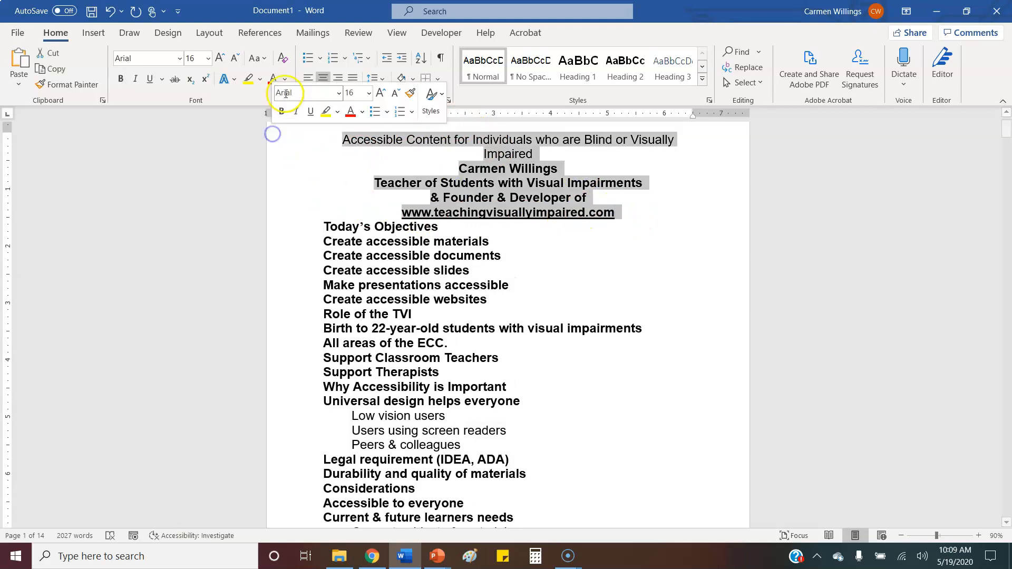
pyautogui.click(308, 78)
pyautogui.click(496, 196)
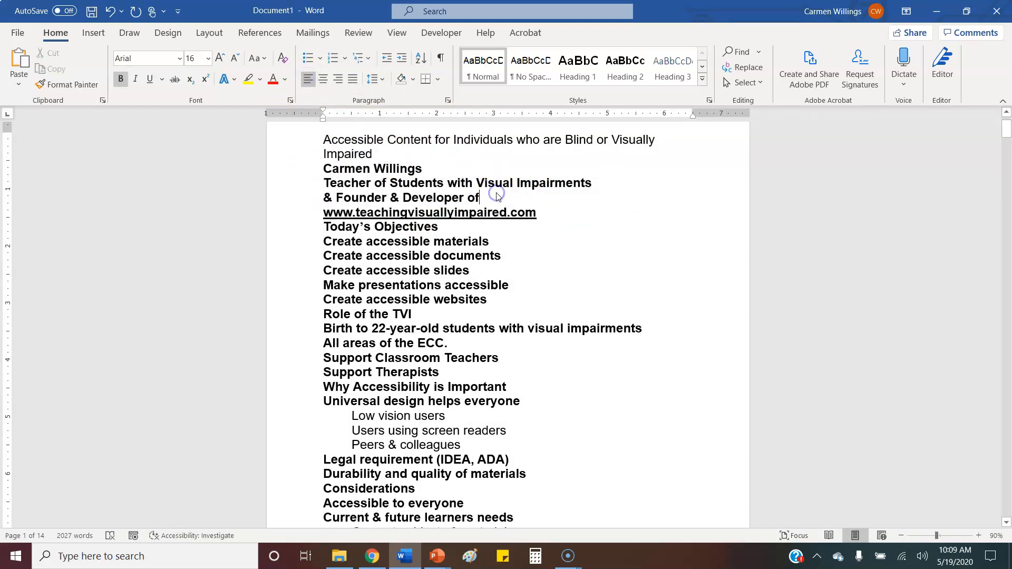
# - Review the reformatted outline text across the first pages of the document
pyautogui.moveTo(389, 138); pyautogui.dragTo(490, 448)
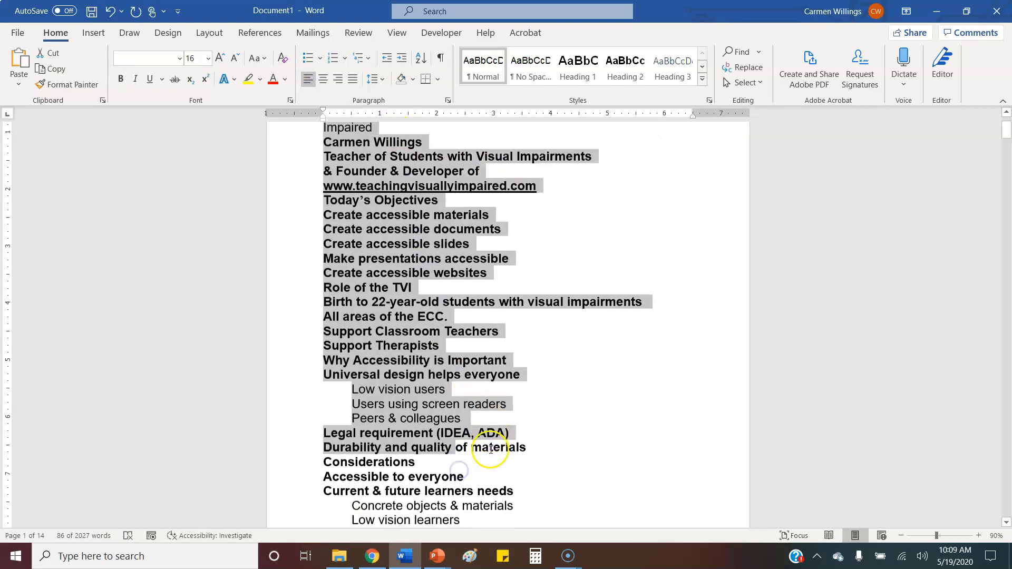
pyautogui.scroll(-15, 491, 449)
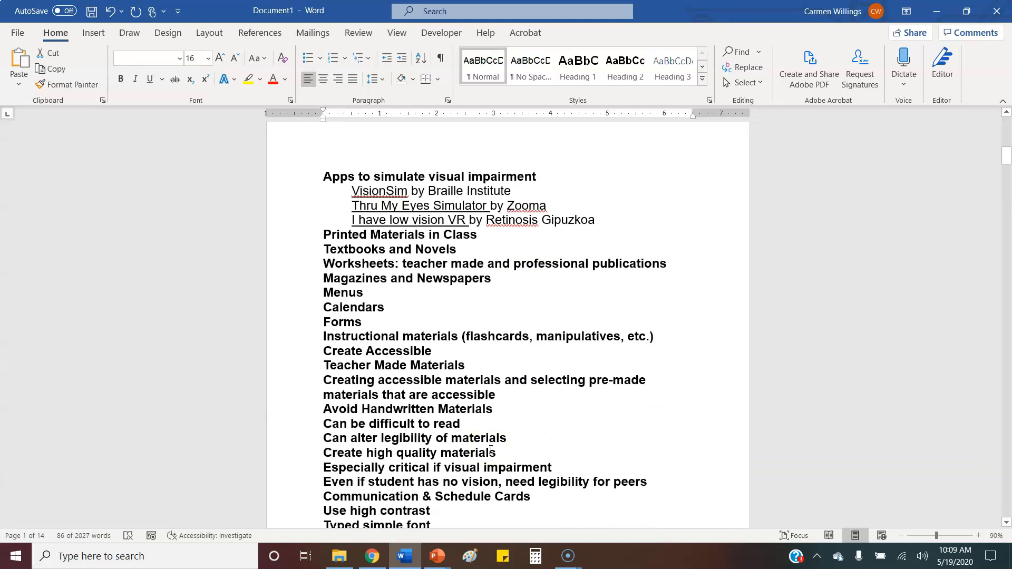
pyautogui.scroll(15, 492, 418)
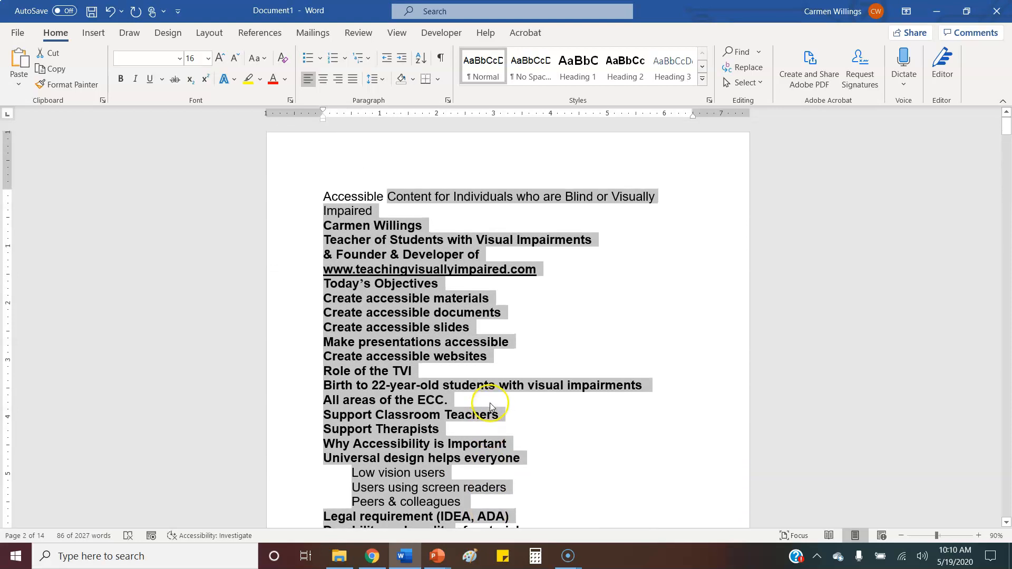
pyautogui.click(455, 223)
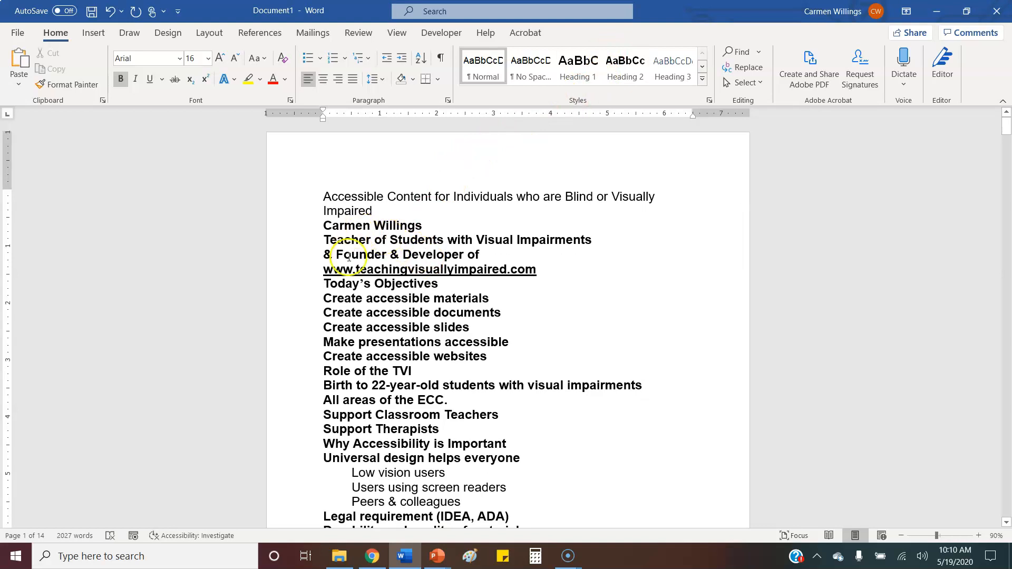
pyautogui.scroll(-1, 392, 471)
pyautogui.scroll(-5, 392, 470)
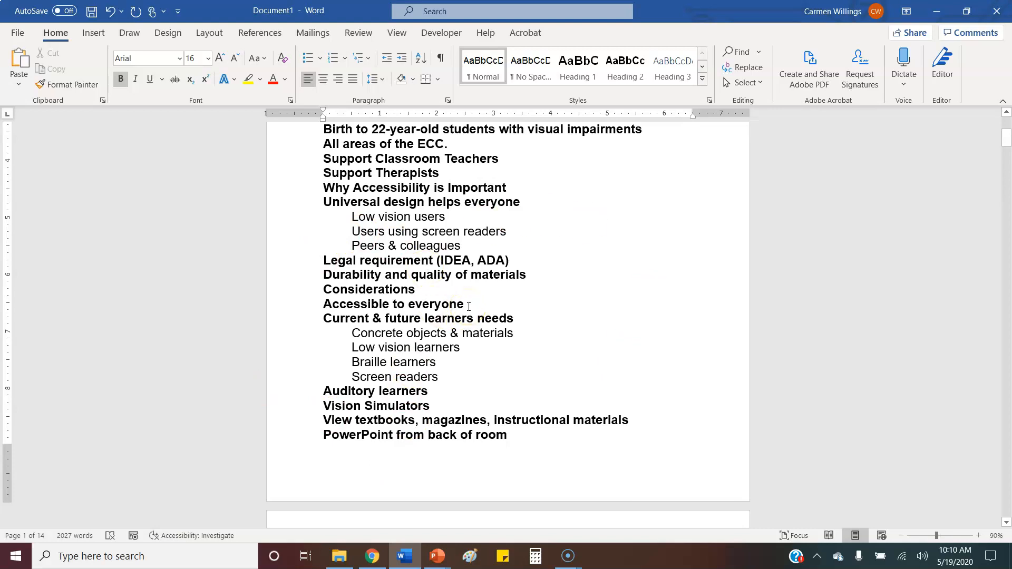
pyautogui.scroll(6, 469, 307)
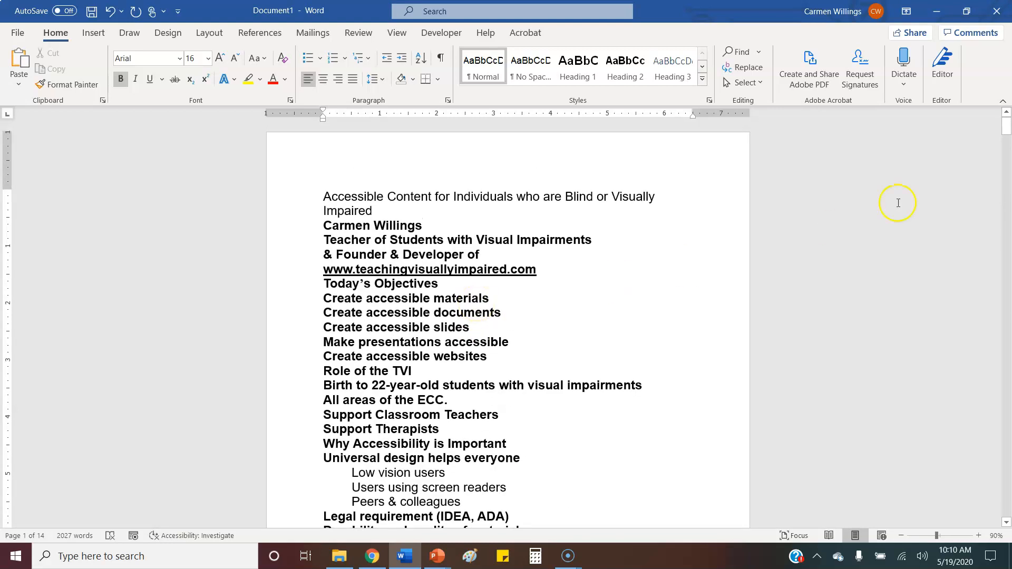
# - Close the outline document without saving it and return to the PowerPoint presentation
pyautogui.click(1005, 12)
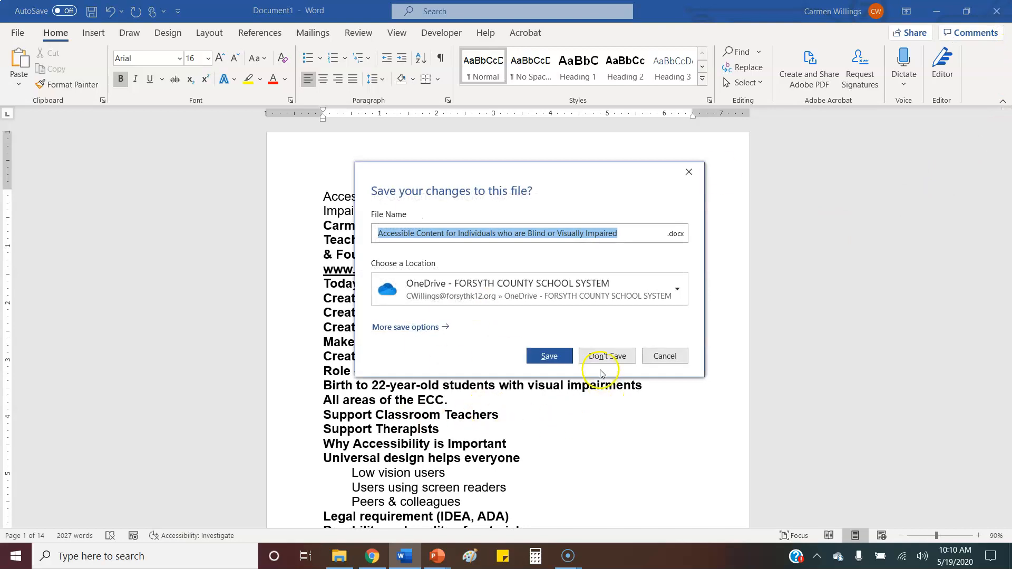
pyautogui.click(601, 356)
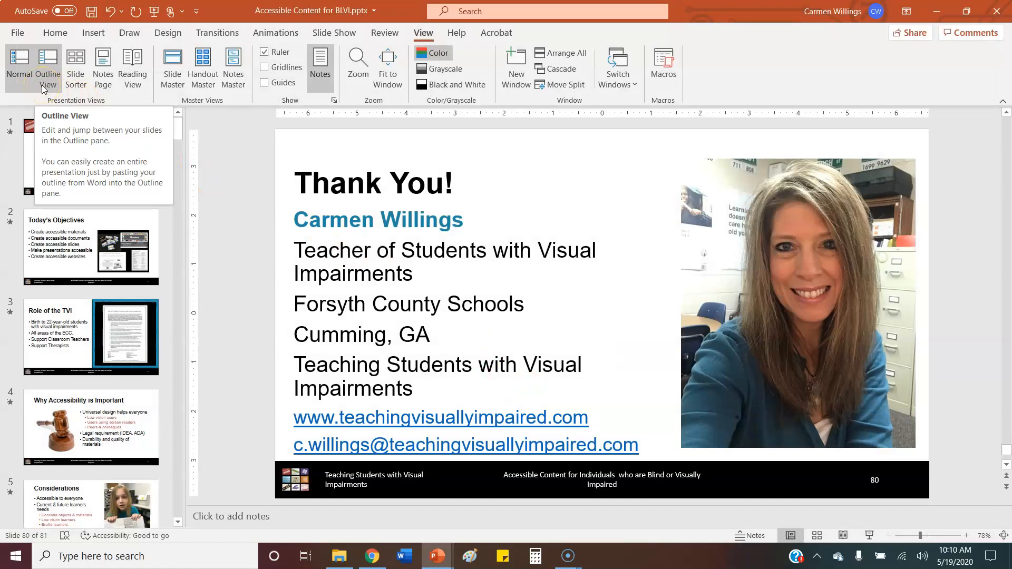
# - Export the presentation as Word handouts using the blank lines next to slides layout, with the slides pasted in
pyautogui.click(17, 34)
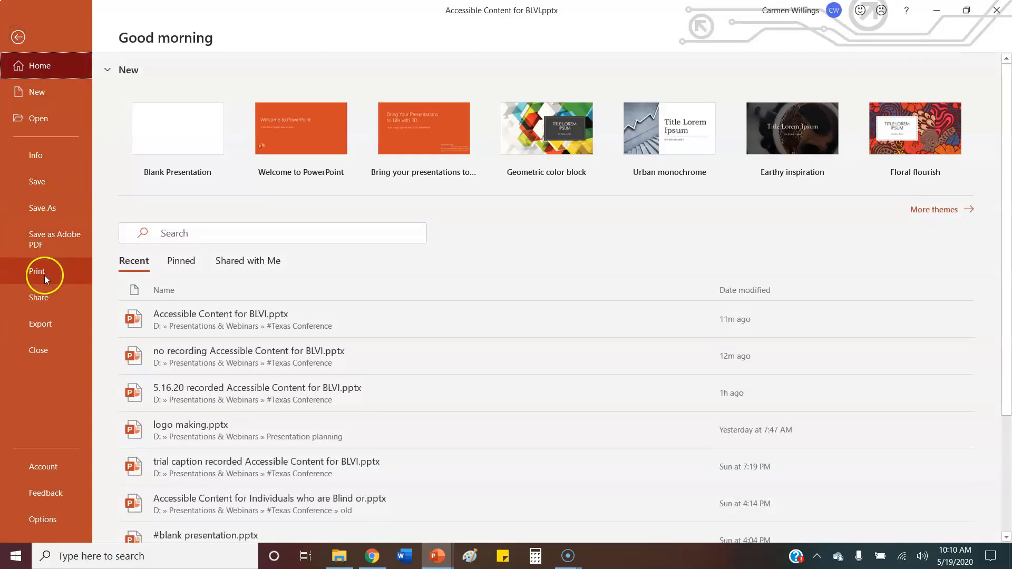
pyautogui.click(39, 319)
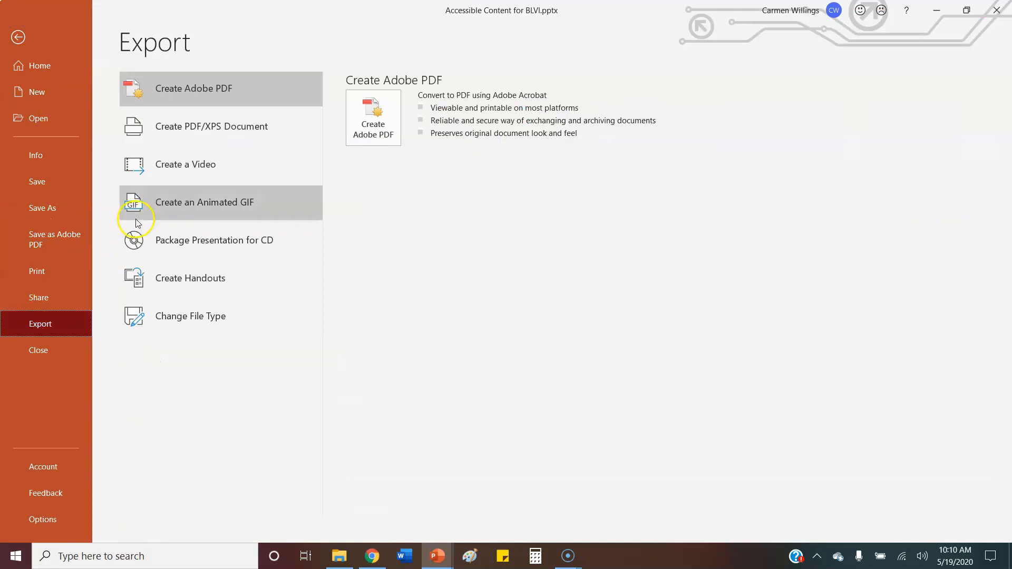
pyautogui.click(177, 276)
pyautogui.click(384, 179)
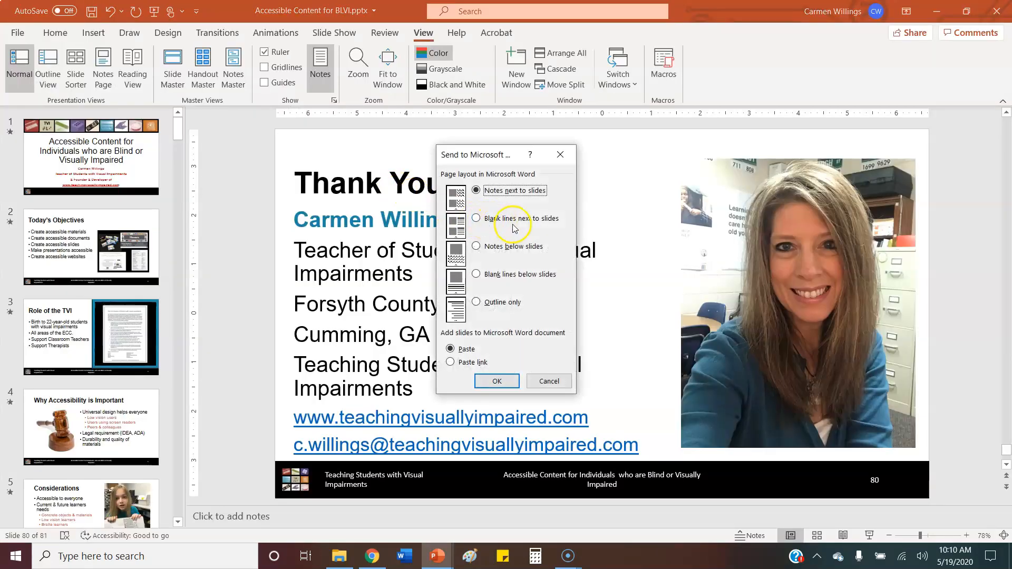
pyautogui.click(477, 220)
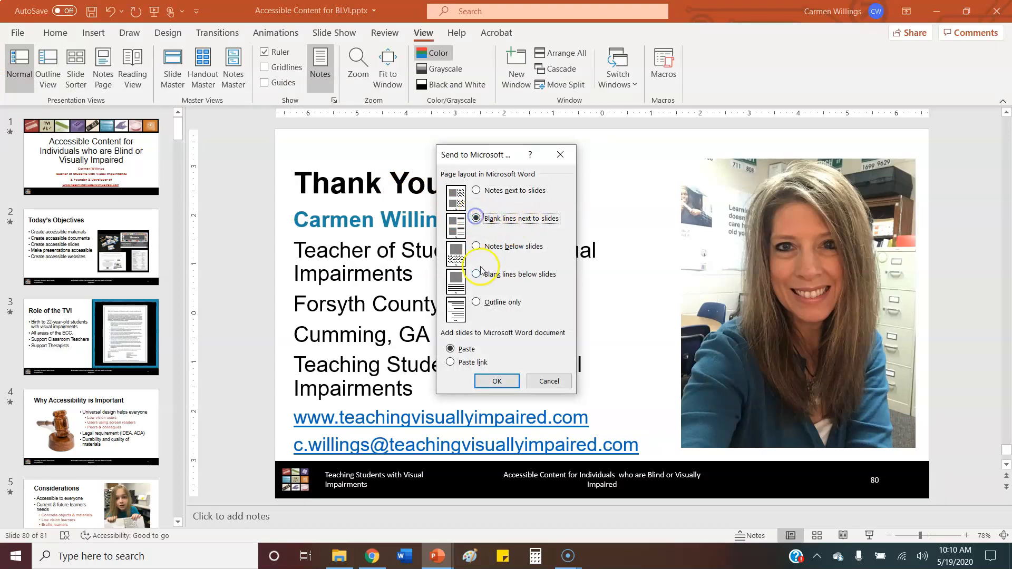
pyautogui.click(498, 382)
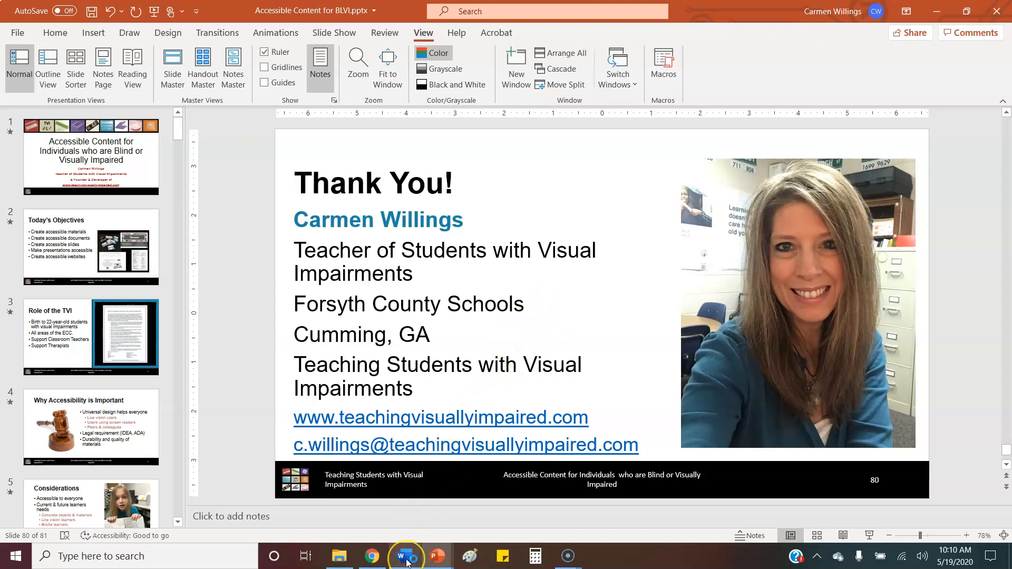
# - Switch to the generated Word document and examine the slide thumbnails and their blank note lines
pyautogui.moveTo(406, 562)
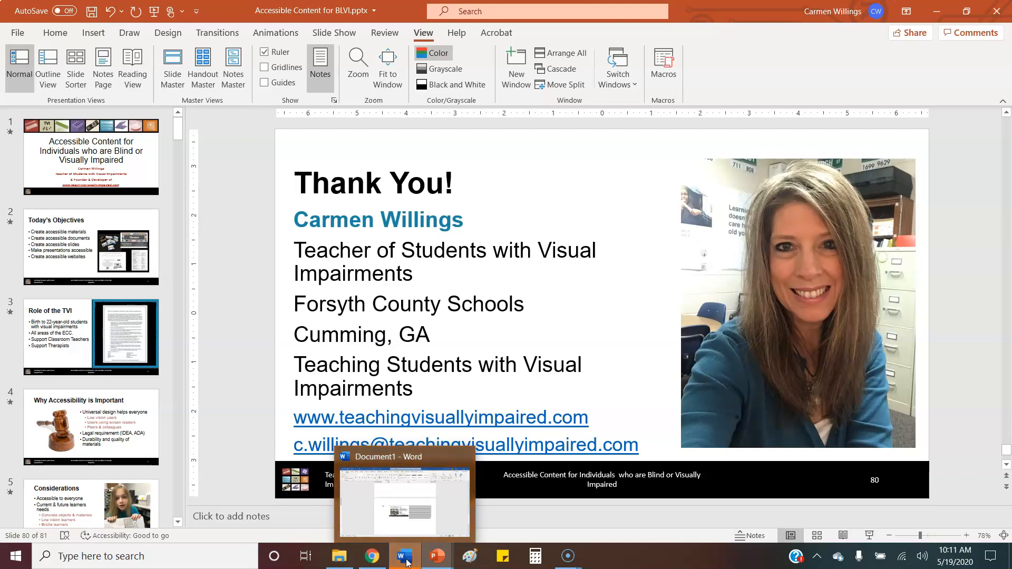
pyautogui.click(418, 529)
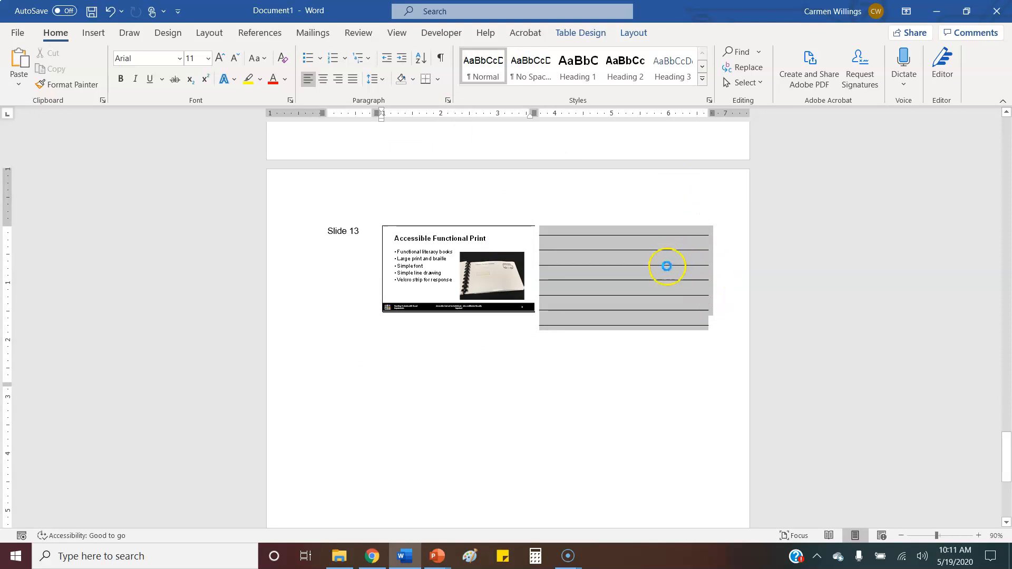
pyautogui.click(662, 292)
pyautogui.click(444, 258)
pyautogui.click(481, 264)
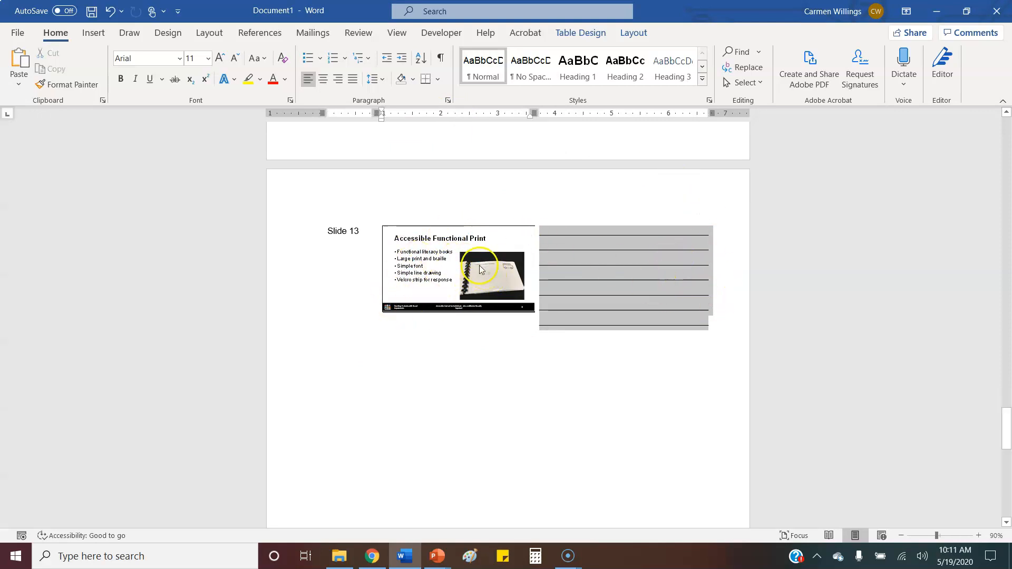
pyautogui.click(481, 264)
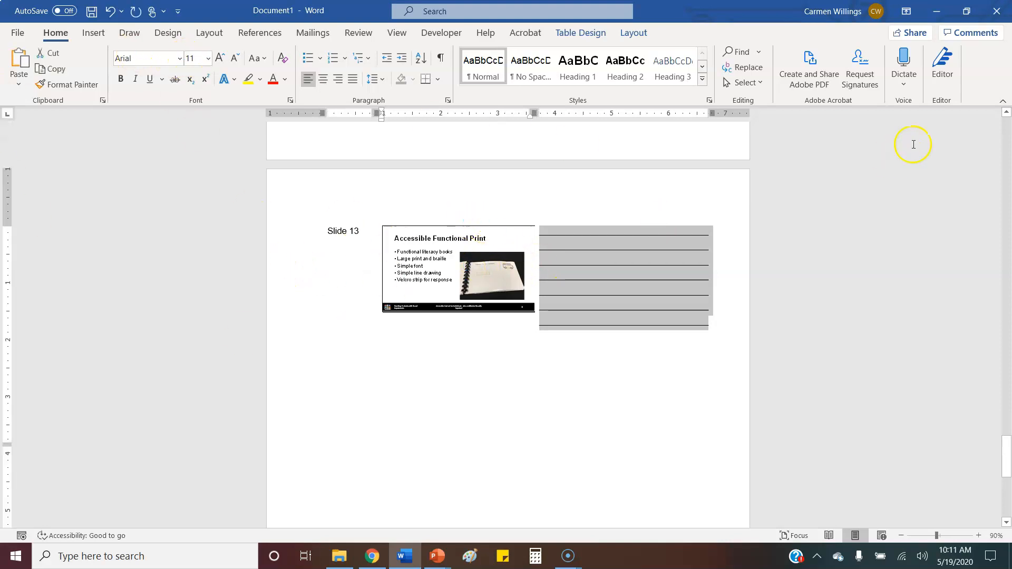
# - Close the generated Word handout without saving and dismiss the PowerPoint export message
pyautogui.click(998, 10)
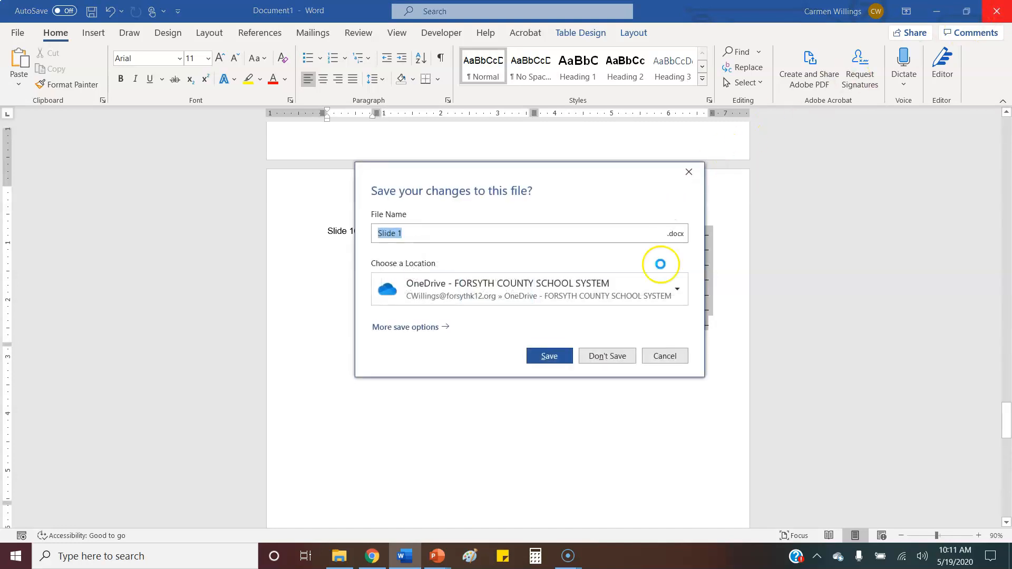
pyautogui.click(605, 355)
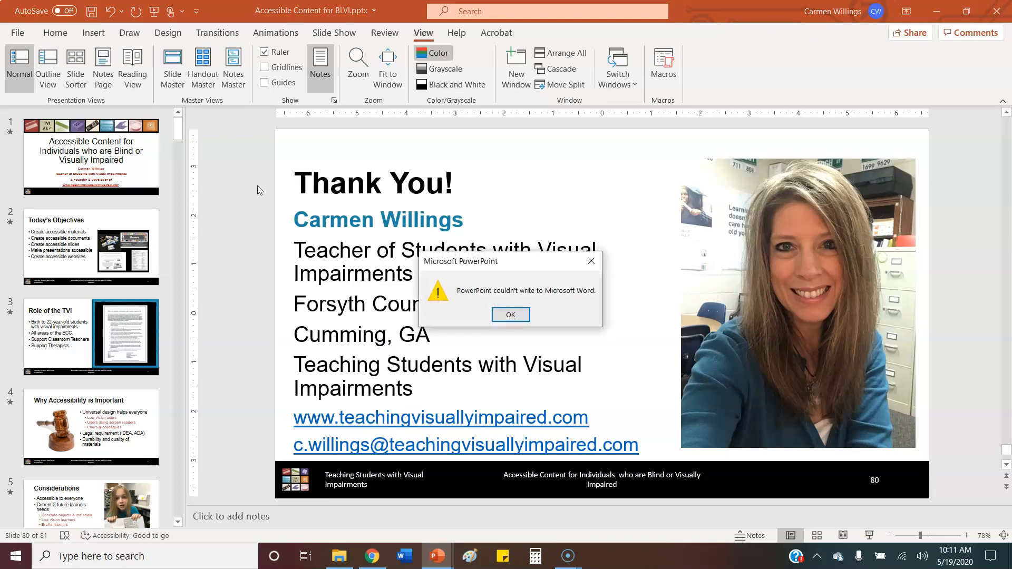
pyautogui.click(516, 315)
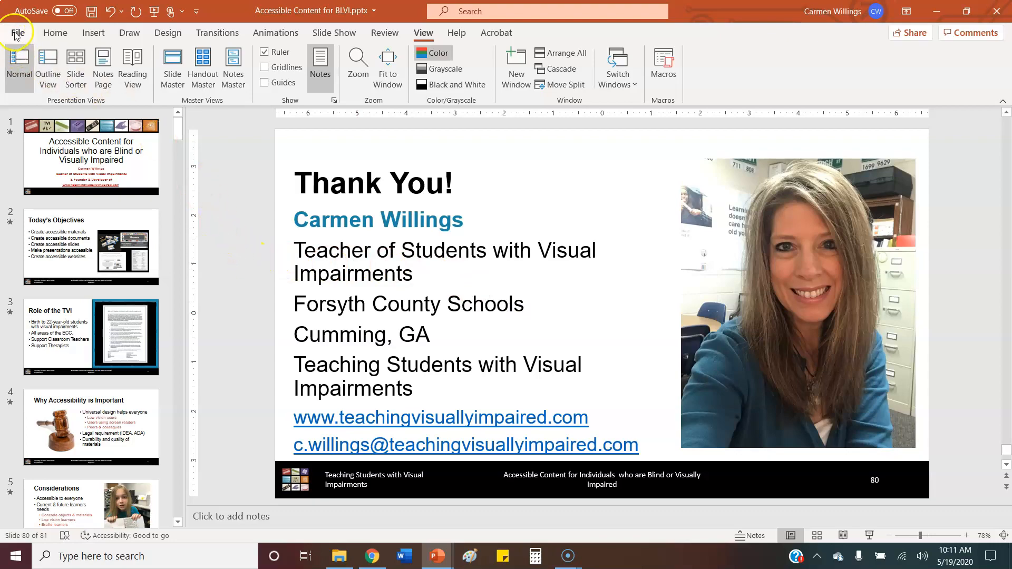
# - Set the presentation's print layout to handouts with 3 slides per page
pyautogui.click(15, 33)
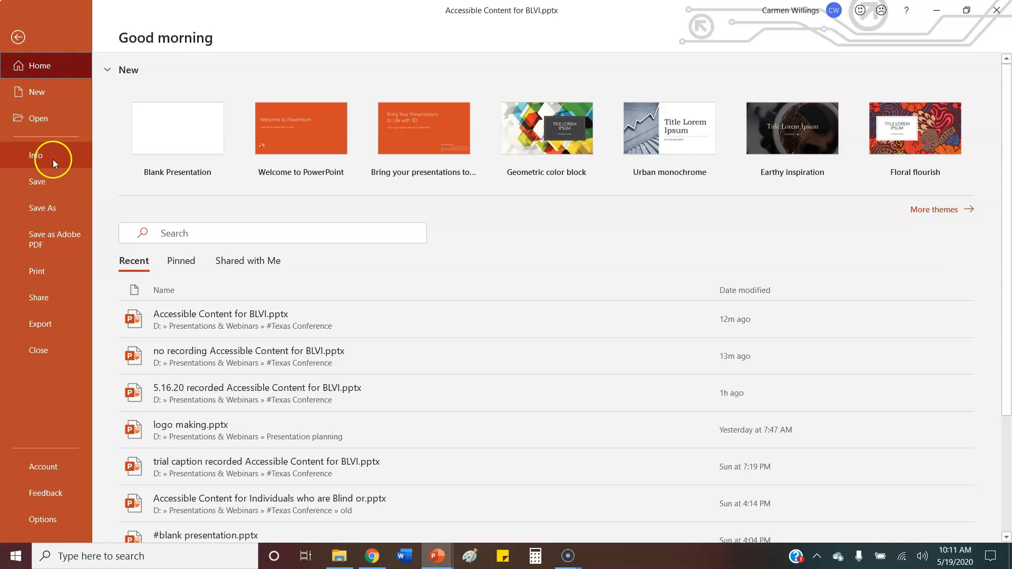
pyautogui.click(46, 273)
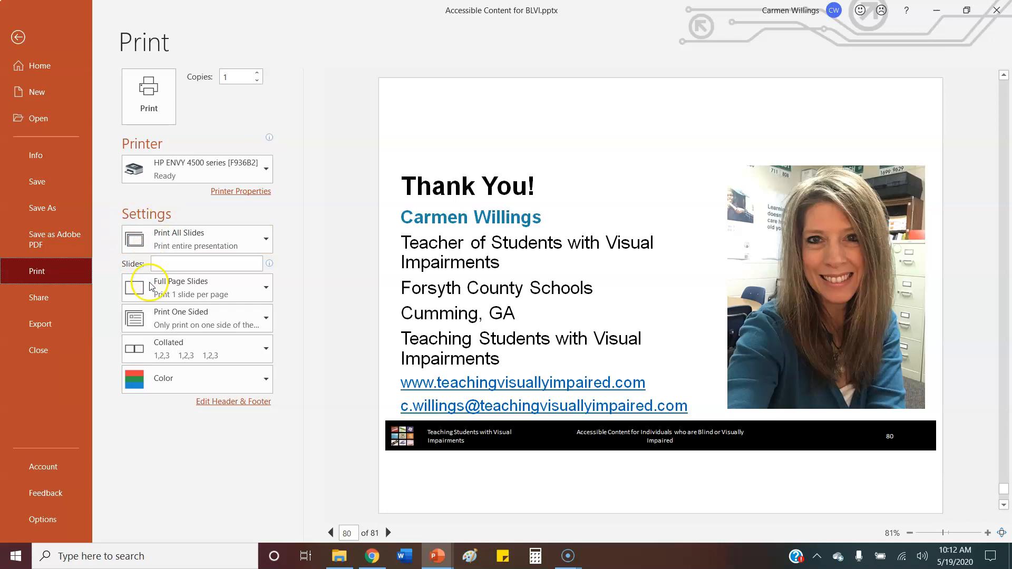
pyautogui.click(267, 290)
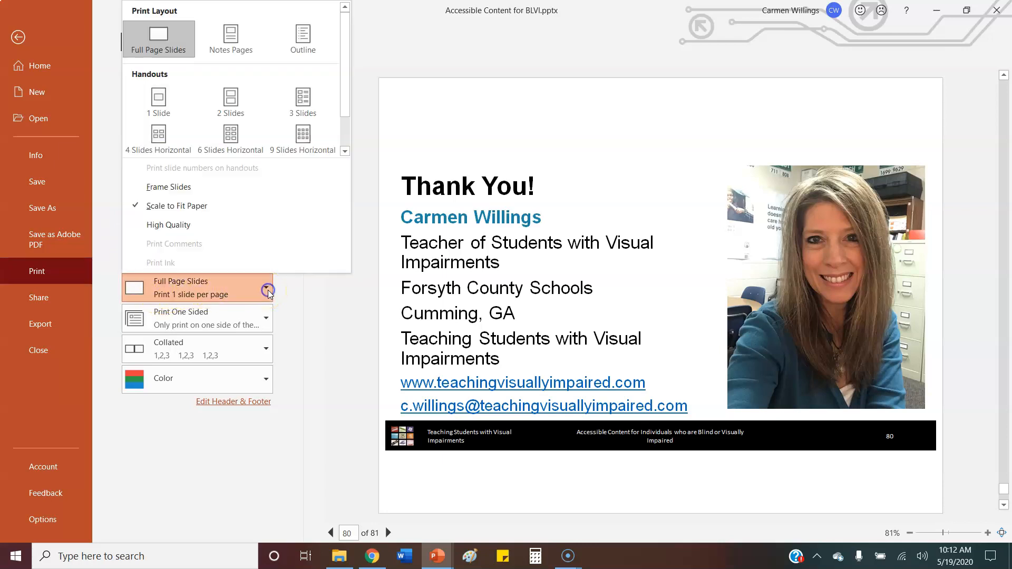
pyautogui.click(297, 111)
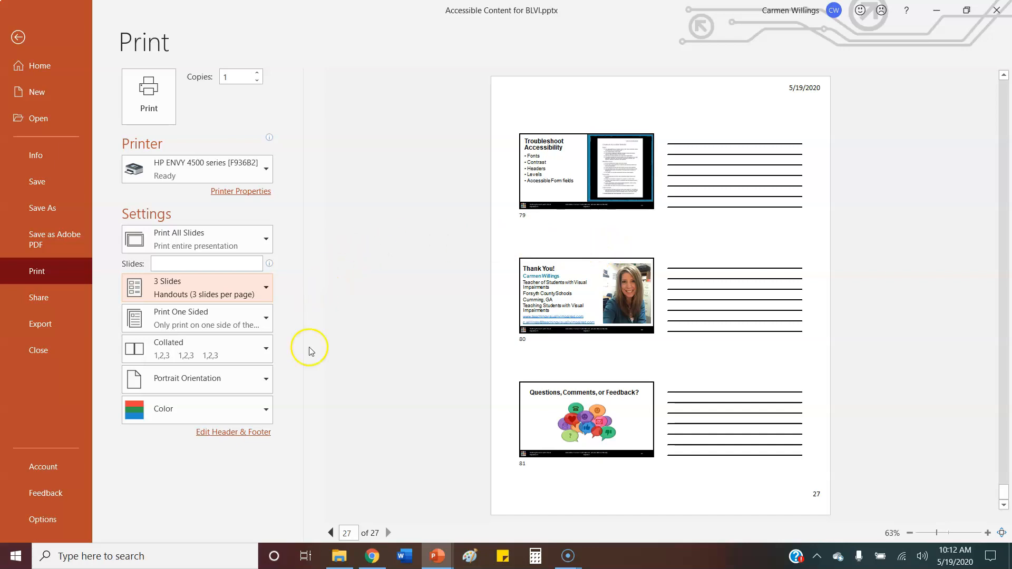
# - Include an automatically updated date and the header "Accessible Content for Students who are Blind or Visually Impaired" on the handouts
pyautogui.click(243, 436)
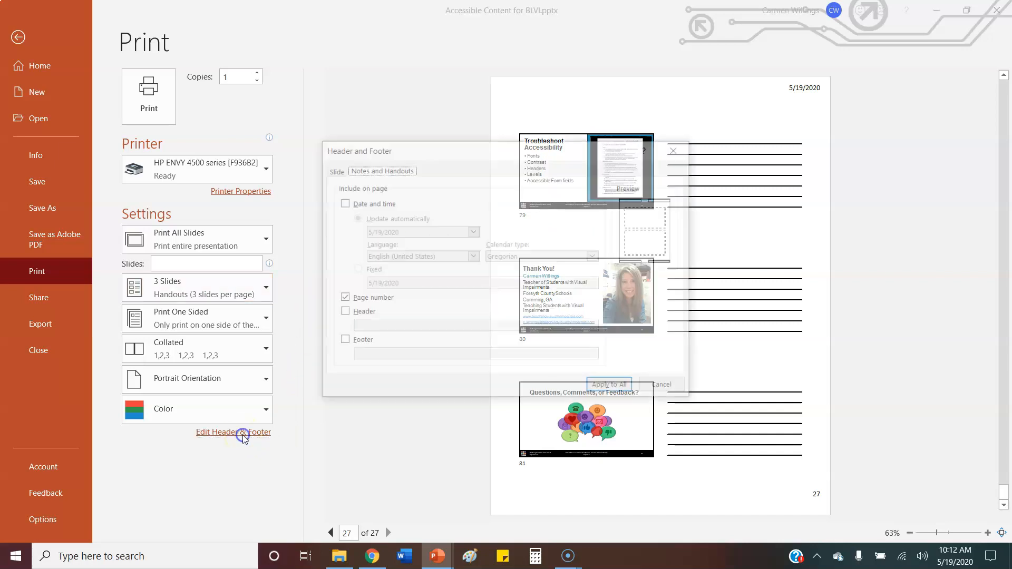
pyautogui.click(342, 203)
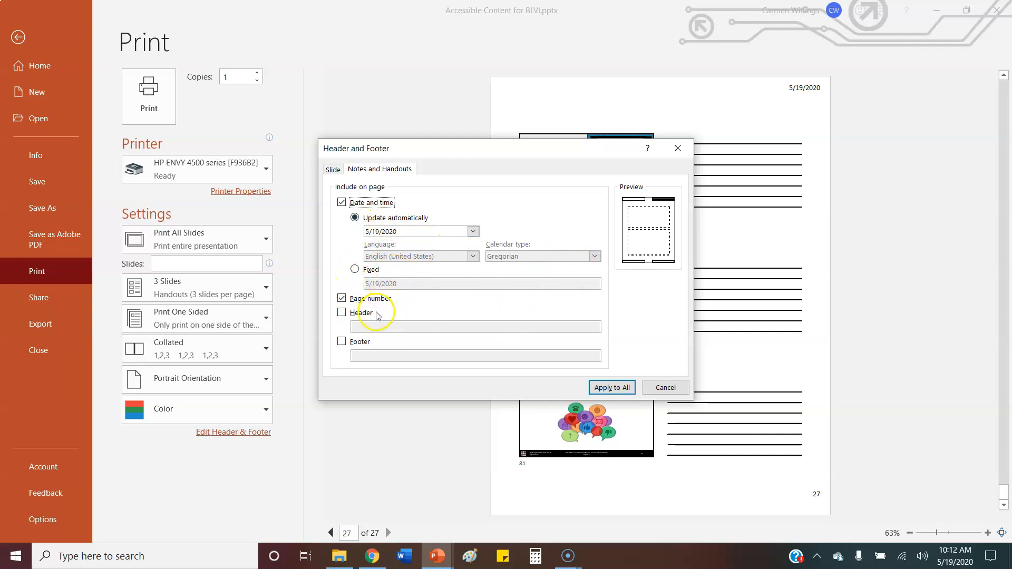
pyautogui.click(342, 312)
pyautogui.click(374, 327)
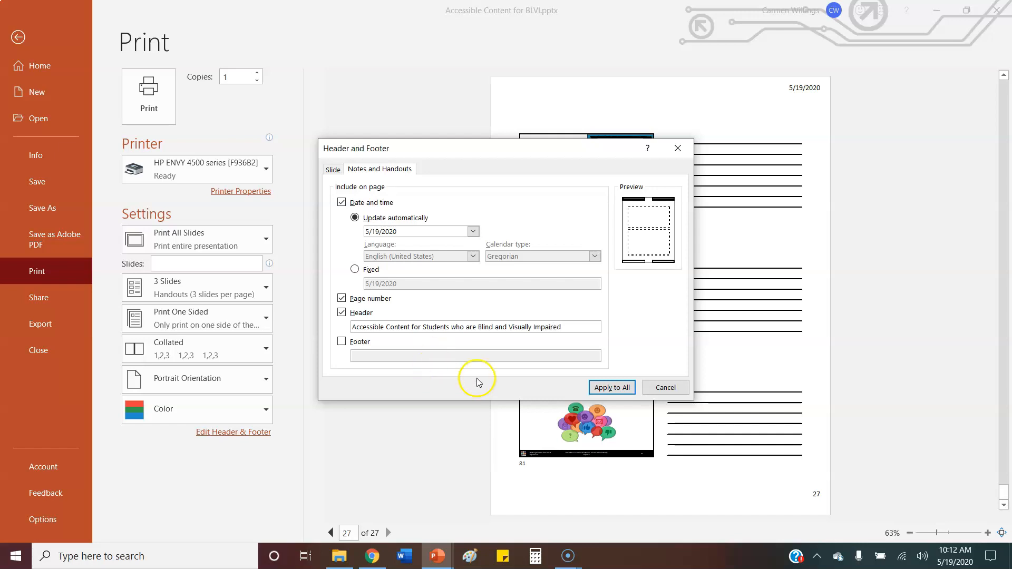
pyautogui.click(506, 328)
pyautogui.press('BackSpace')
pyautogui.press('BackSpace')
pyautogui.press('BackSpace')
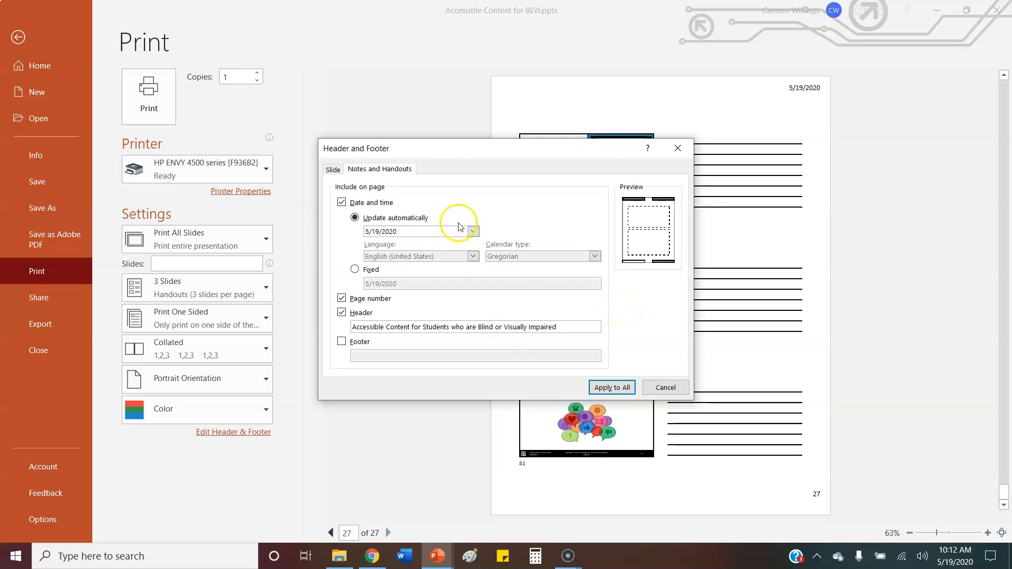
# - Add the footer "Teaching Students with Visual Impairments," followed by the presenter's name, and apply the header and footer settings to all pages
pyautogui.click(342, 342)
pyautogui.click(379, 357)
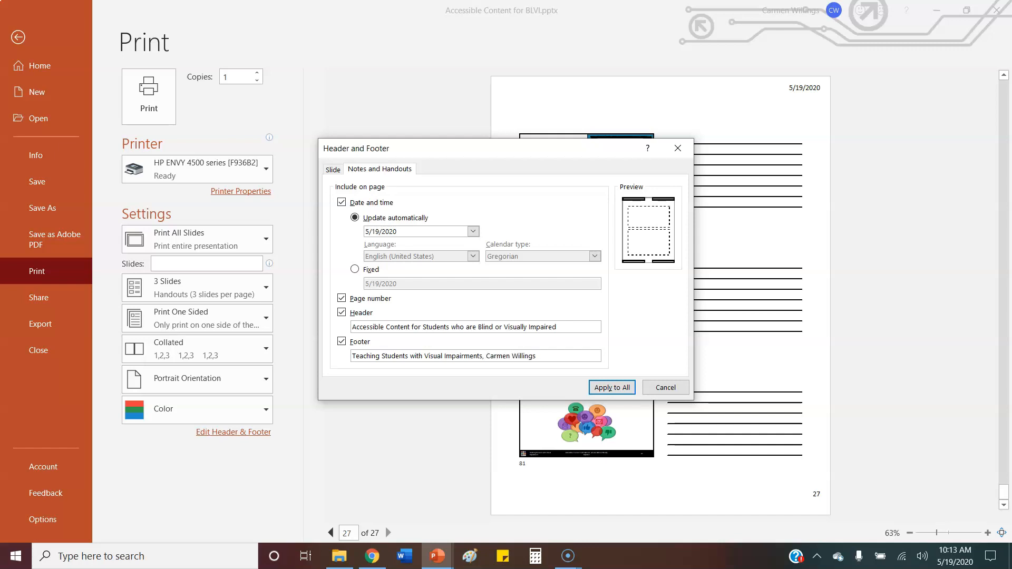
pyautogui.click(612, 388)
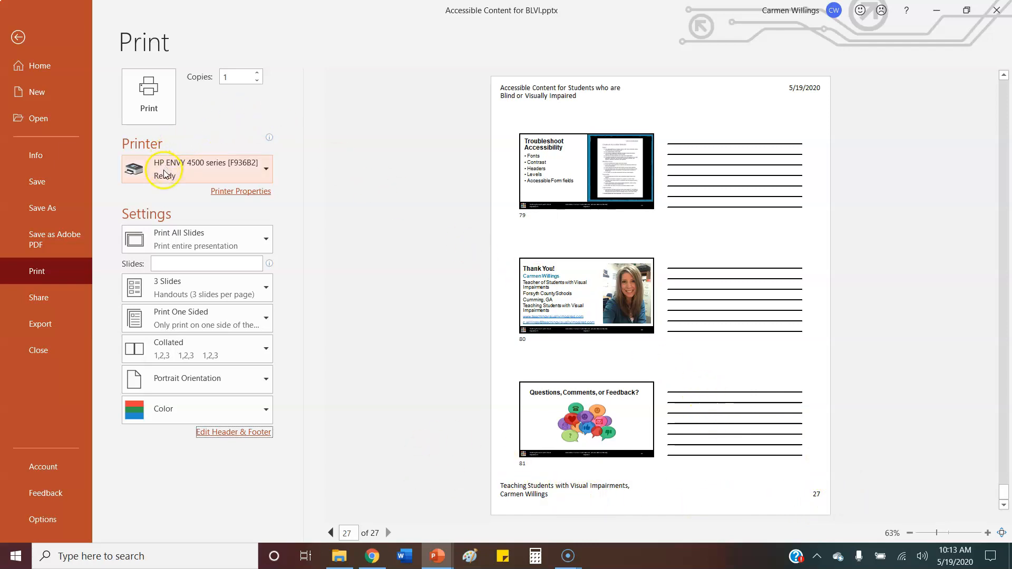
# - Review the list of available printers for the handouts without changing the selected one
pyautogui.moveTo(166, 174)
pyautogui.click(266, 169)
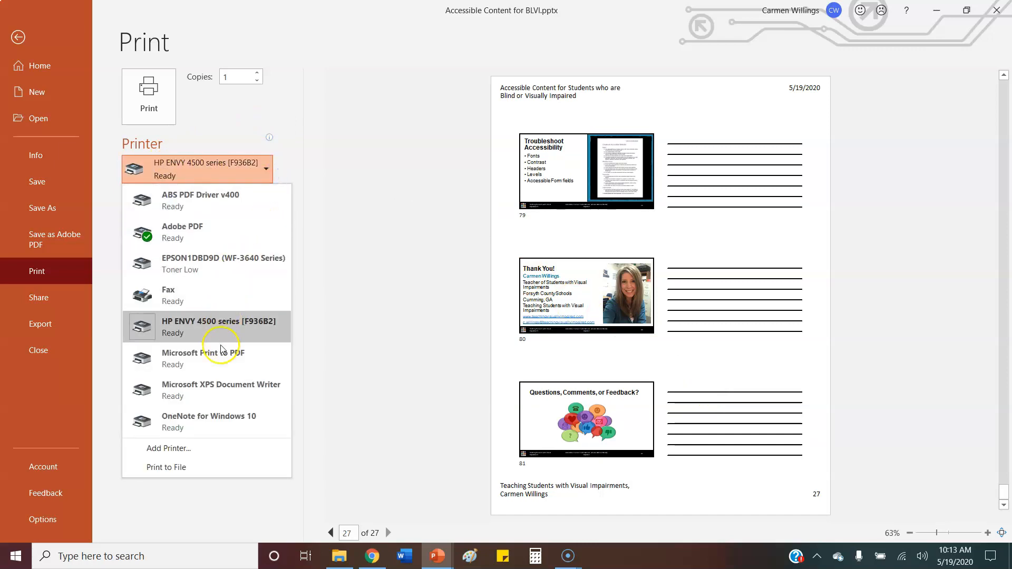
pyautogui.click(315, 230)
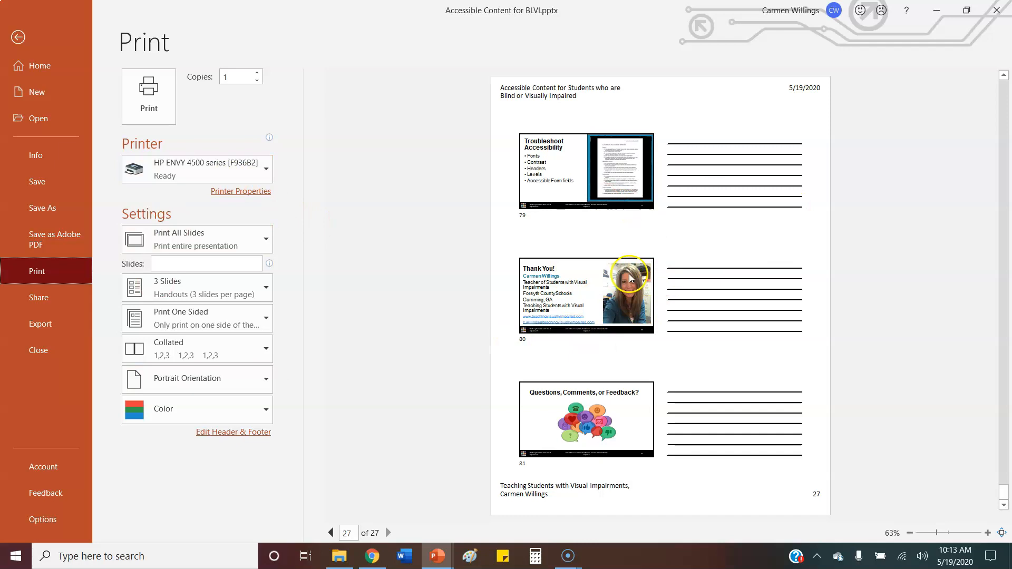
# - Set the handouts' print color to Pure Black and White, and then change it to Grayscale
pyautogui.click(266, 413)
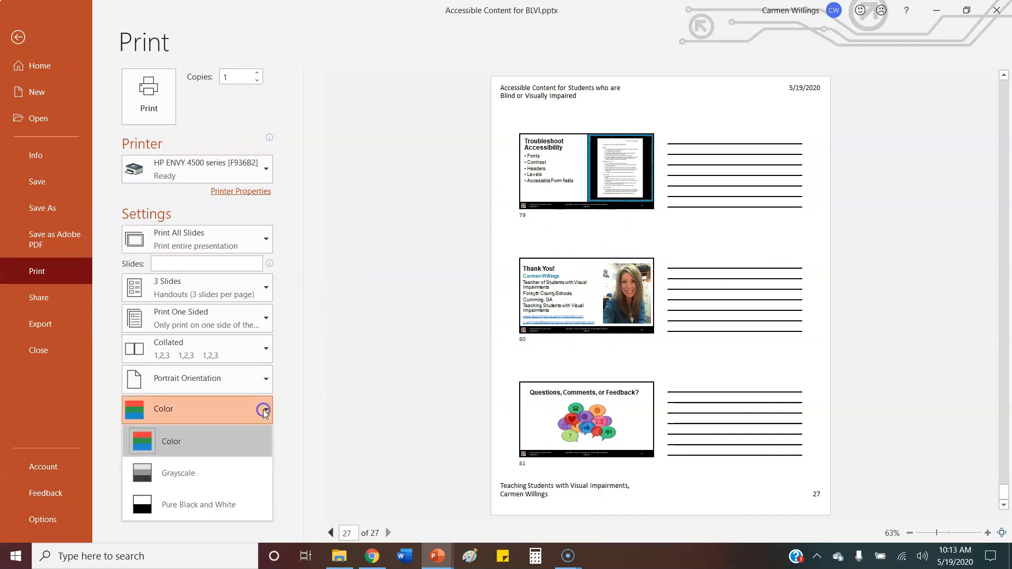
pyautogui.click(209, 500)
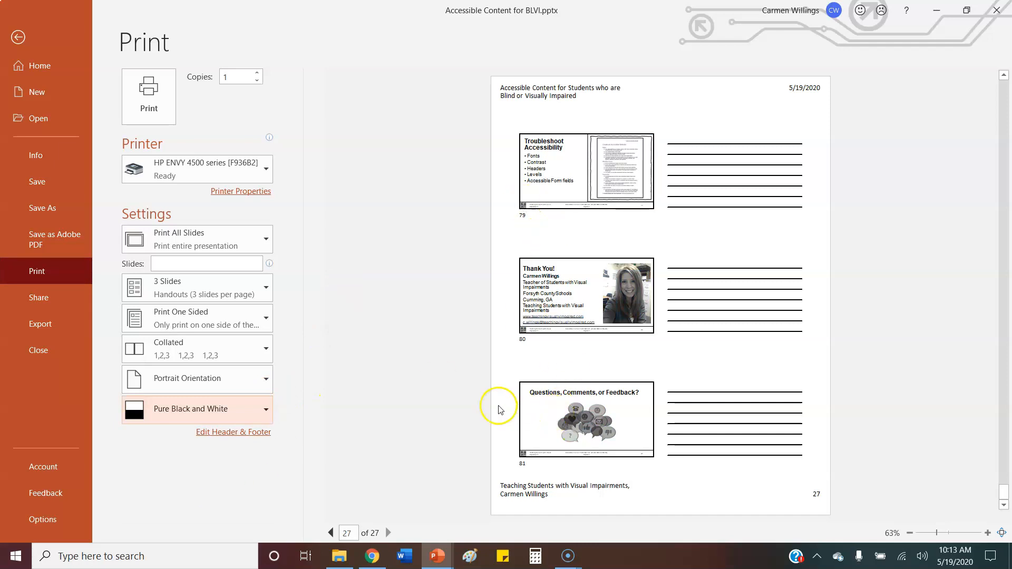
pyautogui.click(265, 411)
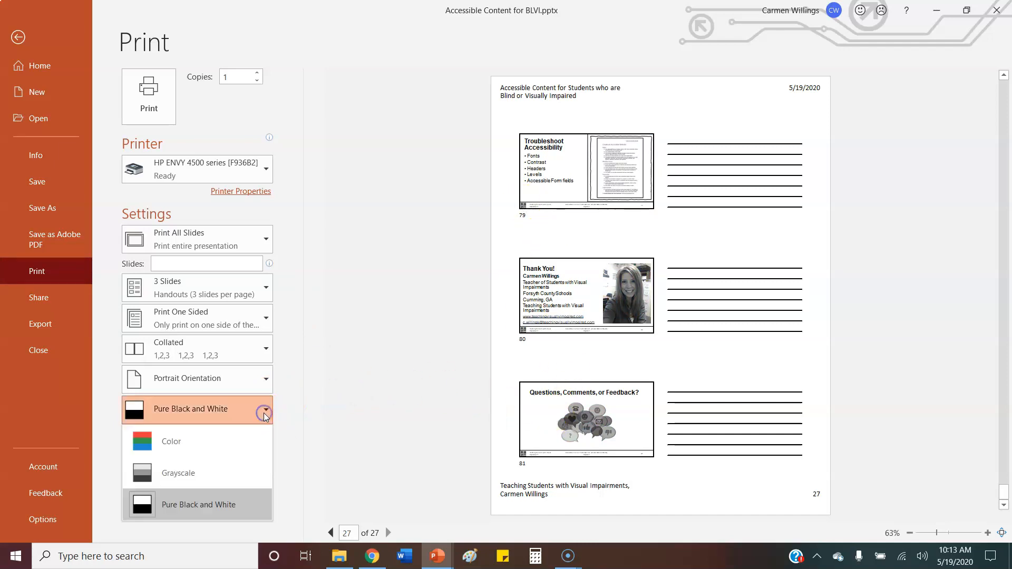
pyautogui.click(246, 466)
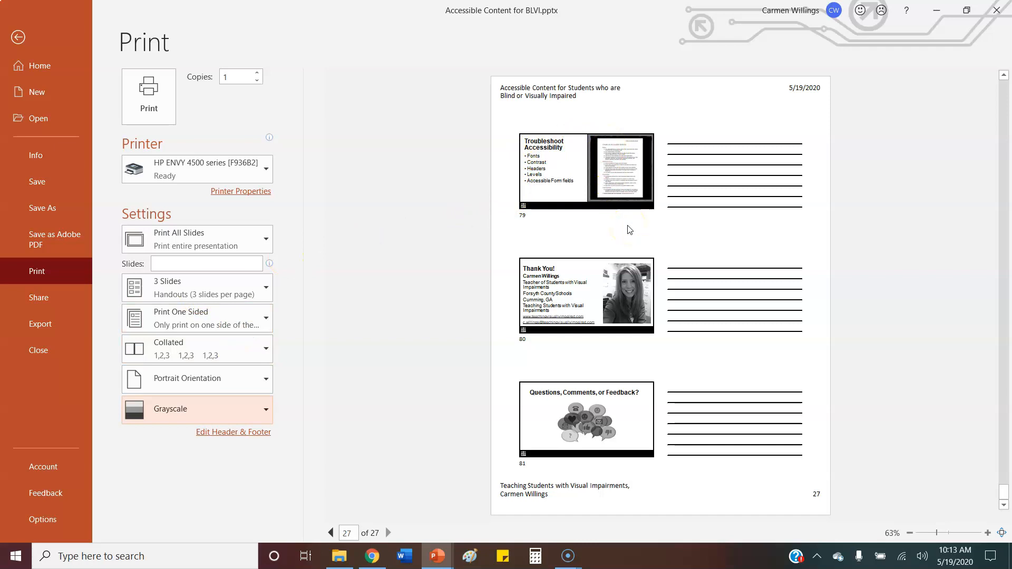
# - Check how the slides look in the grayscale handout preview, going back from the last page to page 16
pyautogui.scroll(2, 624, 385)
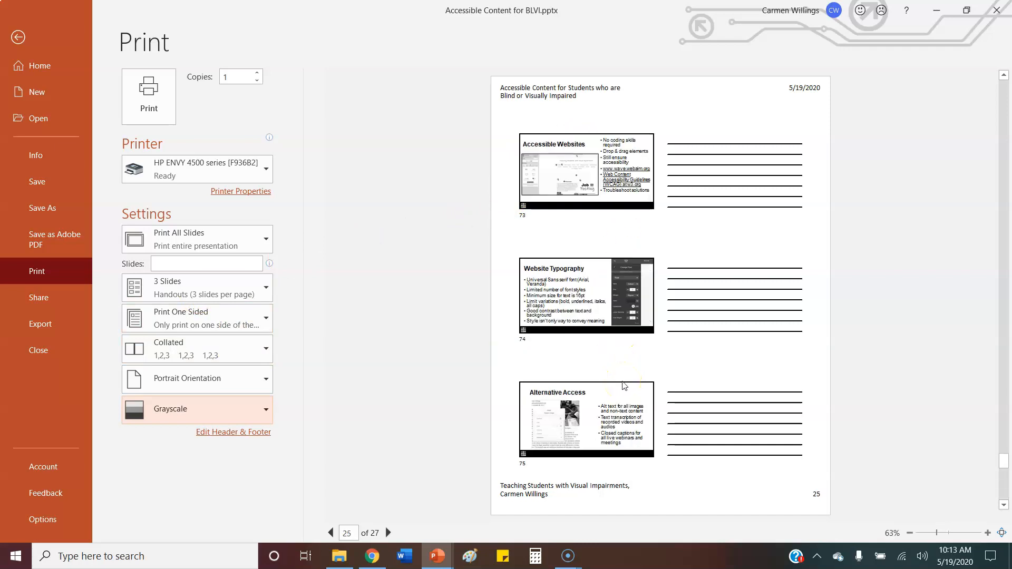
pyautogui.scroll(2, 624, 386)
pyautogui.scroll(2, 623, 385)
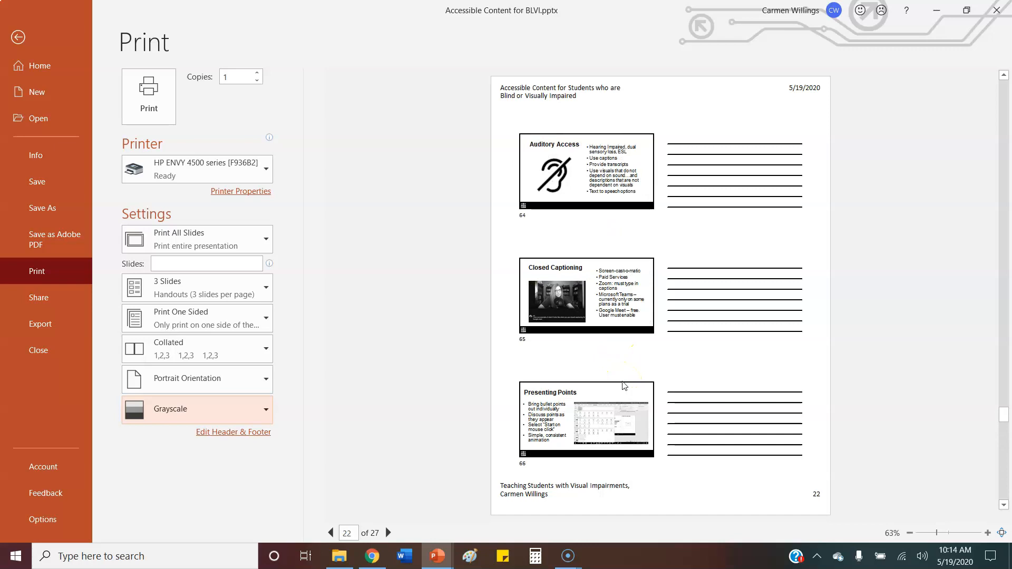
pyautogui.scroll(4, 624, 385)
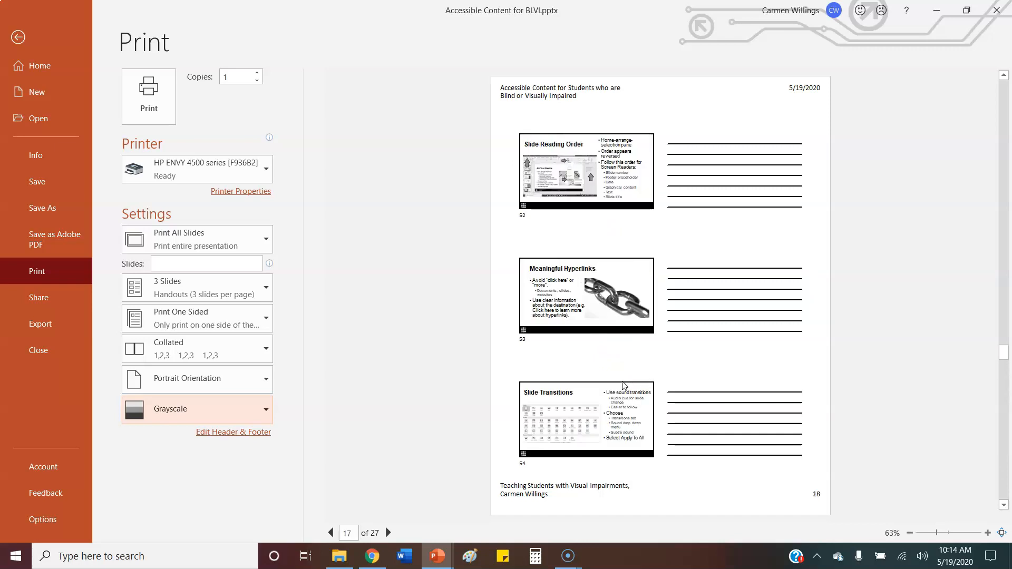
pyautogui.scroll(1, 636, 351)
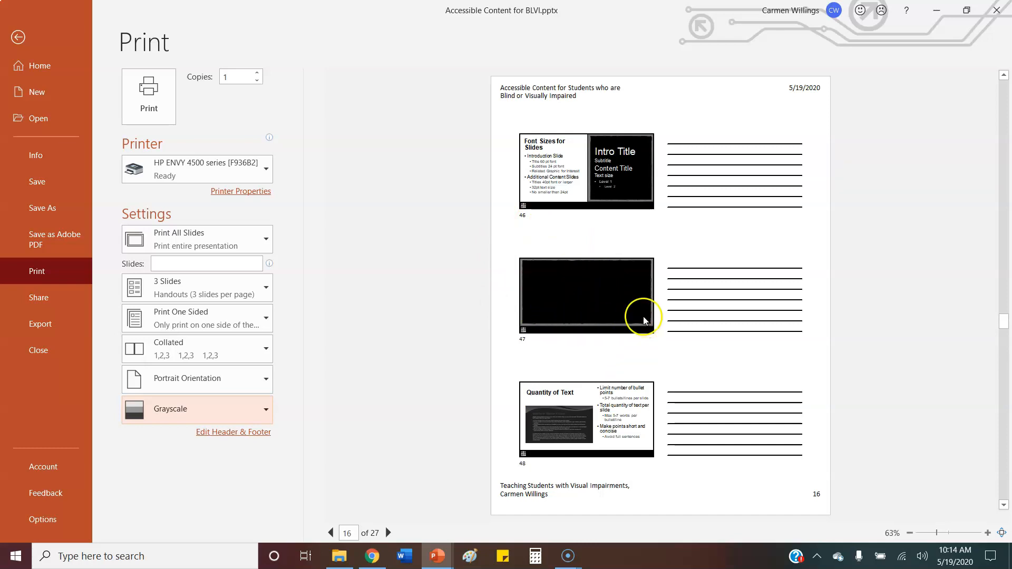
# - Set the handouts' print color back to Pure Black and White and choose Adobe PDF as the printer
pyautogui.click(264, 415)
pyautogui.click(233, 504)
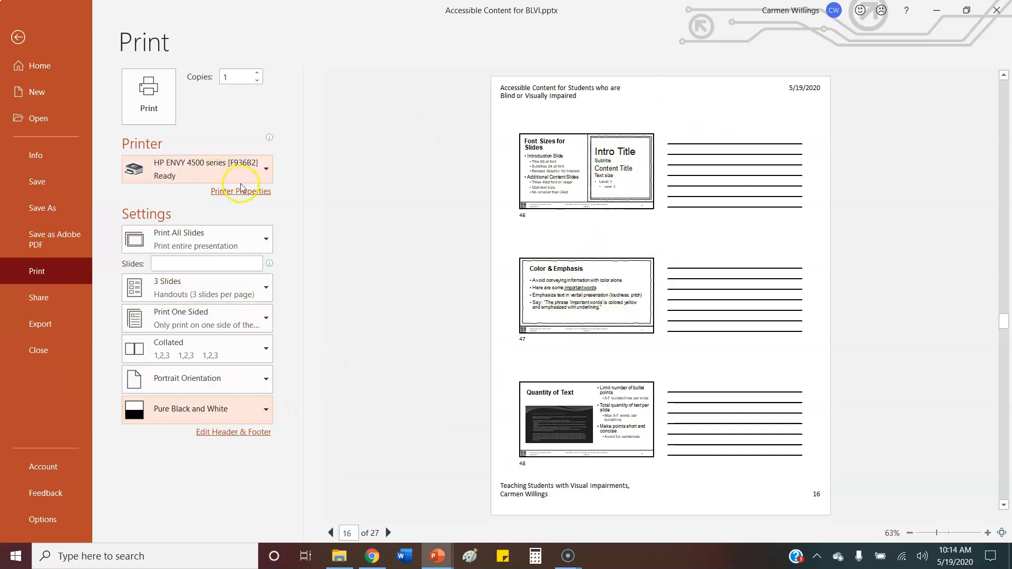
pyautogui.click(265, 171)
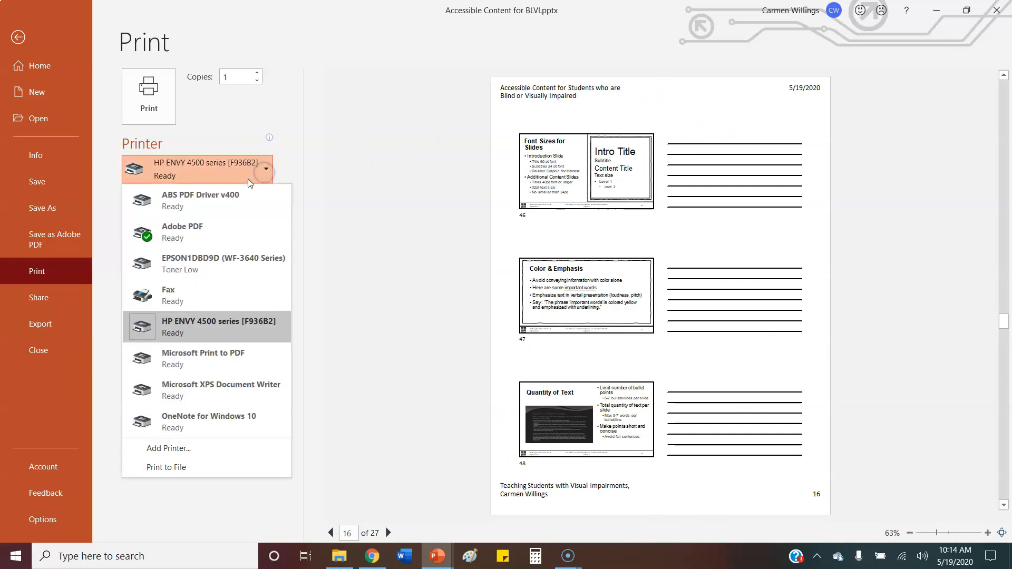
pyautogui.click(204, 231)
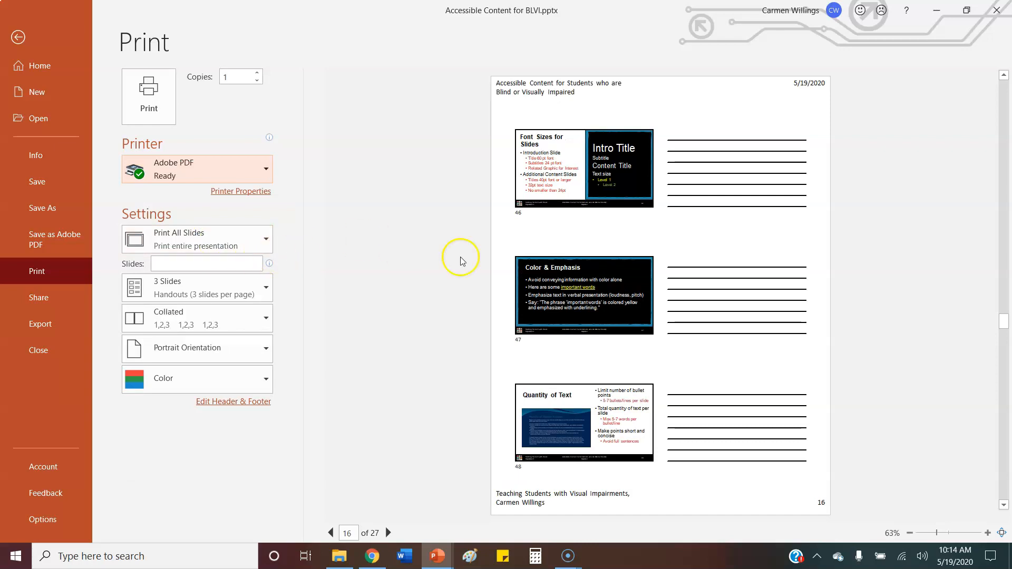
# - Try Pure Black and White for the Adobe PDF handouts, and then return the print color to Color
pyautogui.click(260, 383)
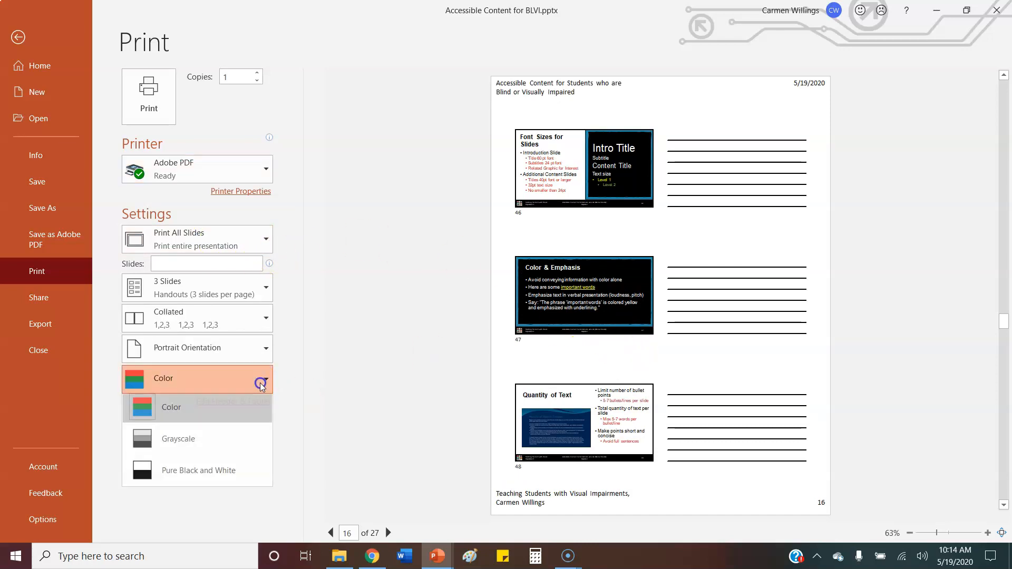
pyautogui.click(205, 477)
pyautogui.click(255, 383)
pyautogui.click(220, 410)
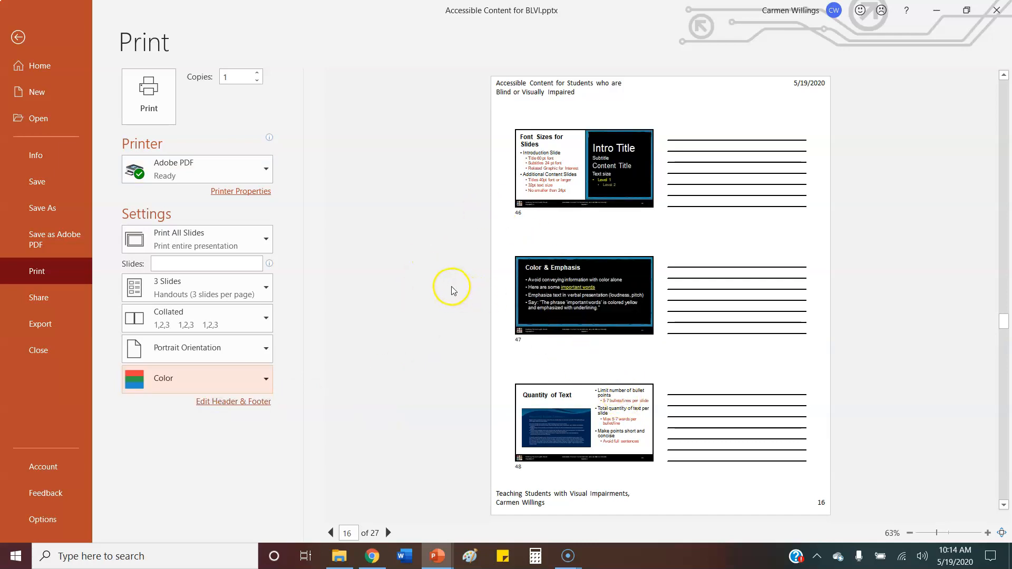
# - Return to the presentation, switch it to Outline View, and select and copy the entire outline text
pyautogui.click(18, 37)
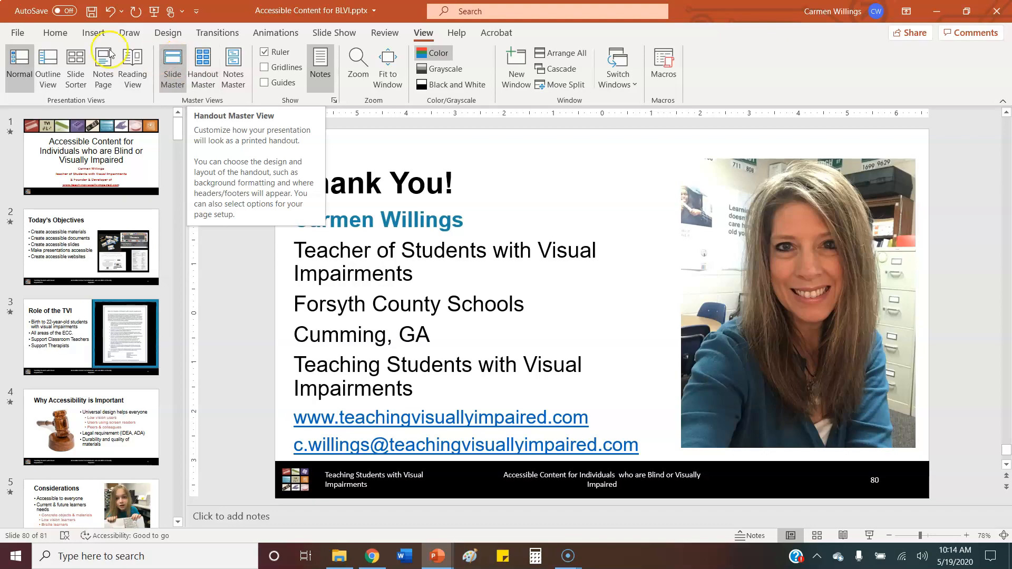
pyautogui.click(45, 71)
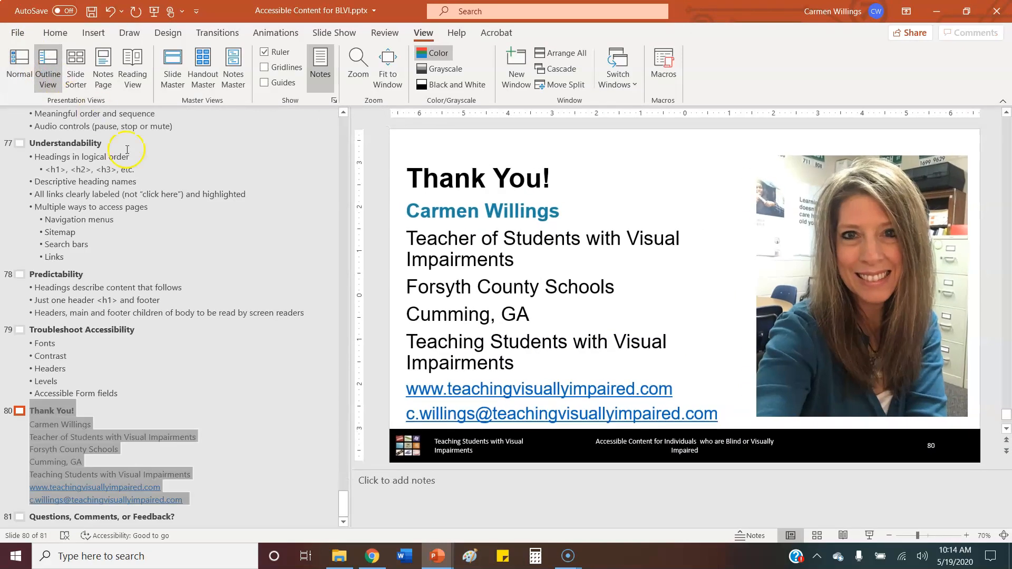
pyautogui.click(158, 228)
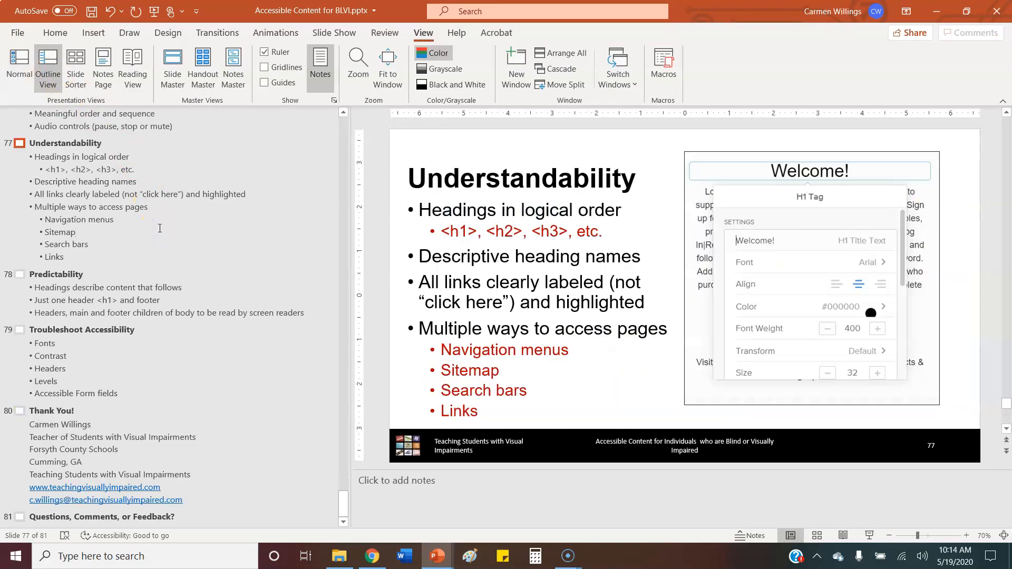
pyautogui.hotkey('ctrl', 'a')
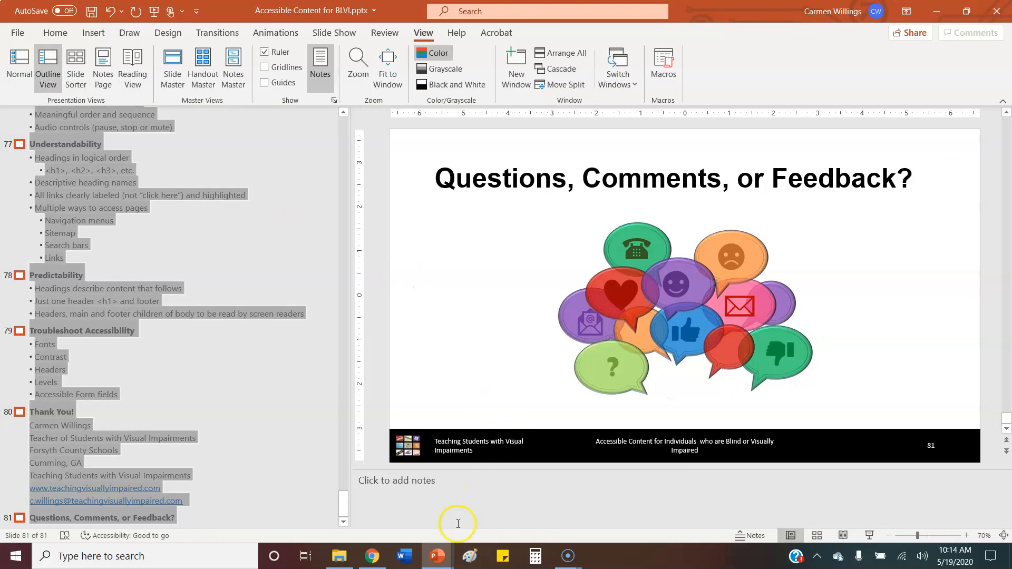
# - Switch to Word, create a blank document and paste the copied outline text into it
pyautogui.click(409, 562)
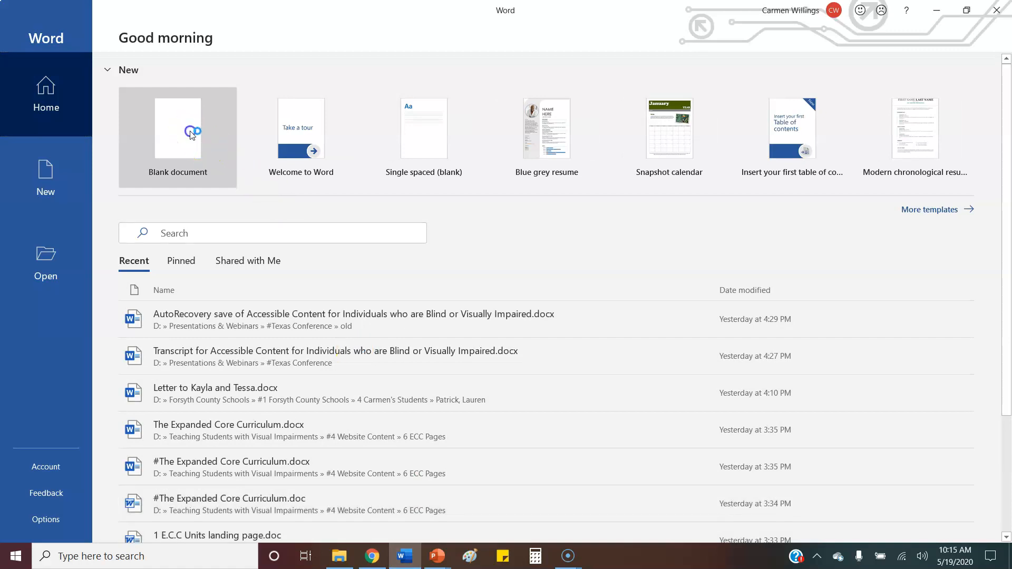
pyautogui.click(192, 134)
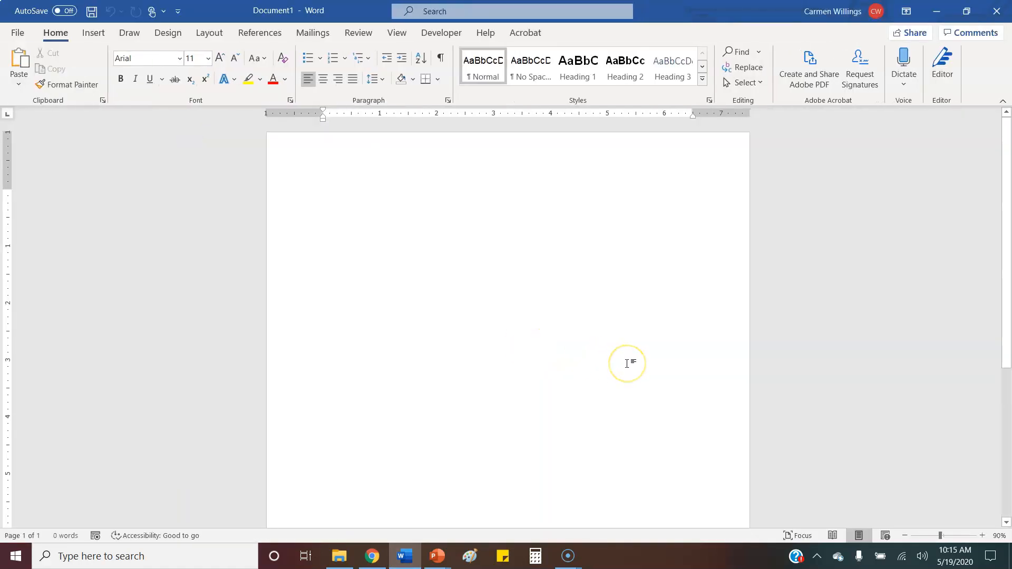
pyautogui.hotkey('ctrl', 'v')
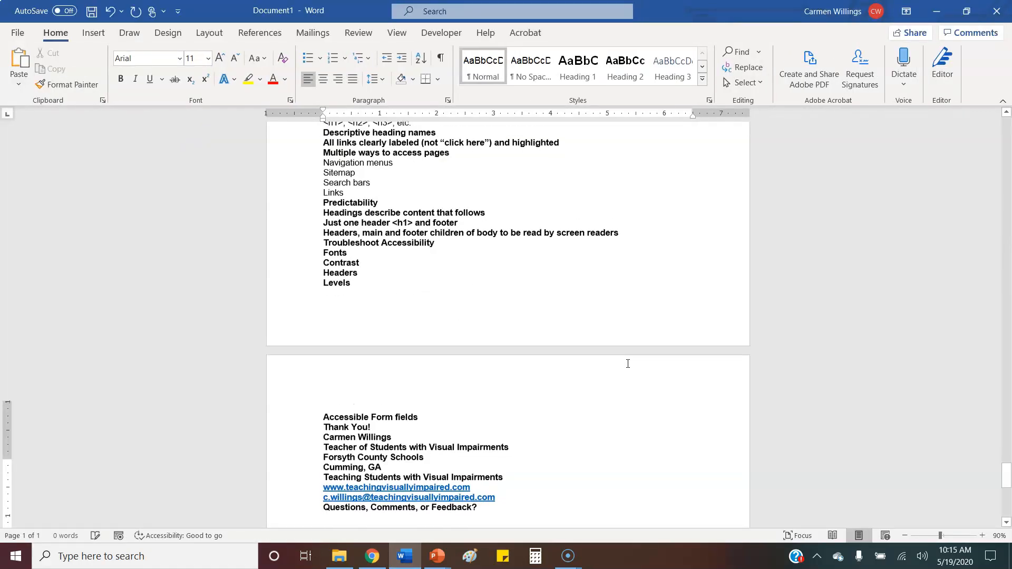
# - Restore the Word window to a smaller size beside the presentation and go to the beginning of the document
pyautogui.scroll(5, 922, 186)
pyautogui.click(967, 11)
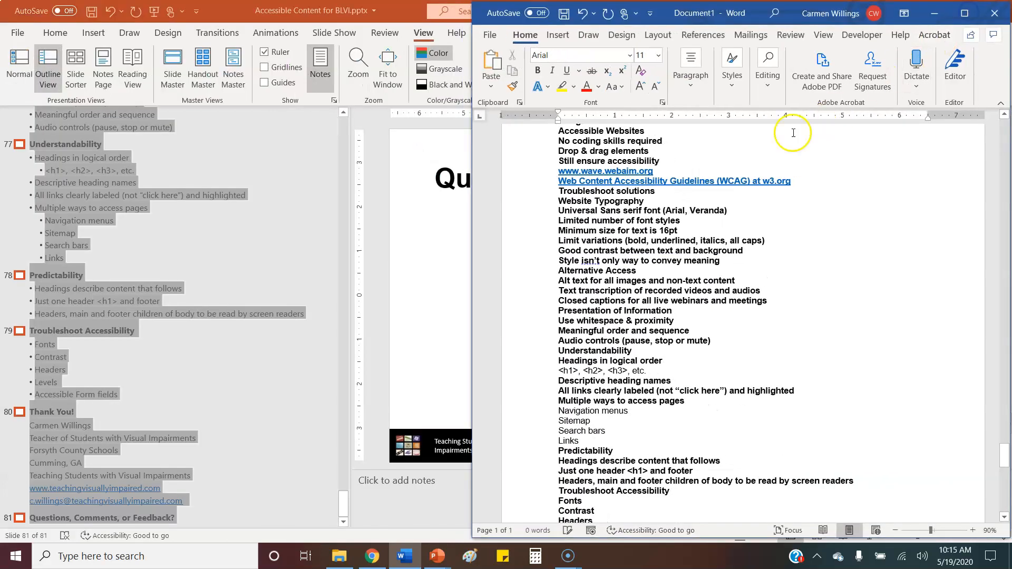
pyautogui.scroll(12, 707, 296)
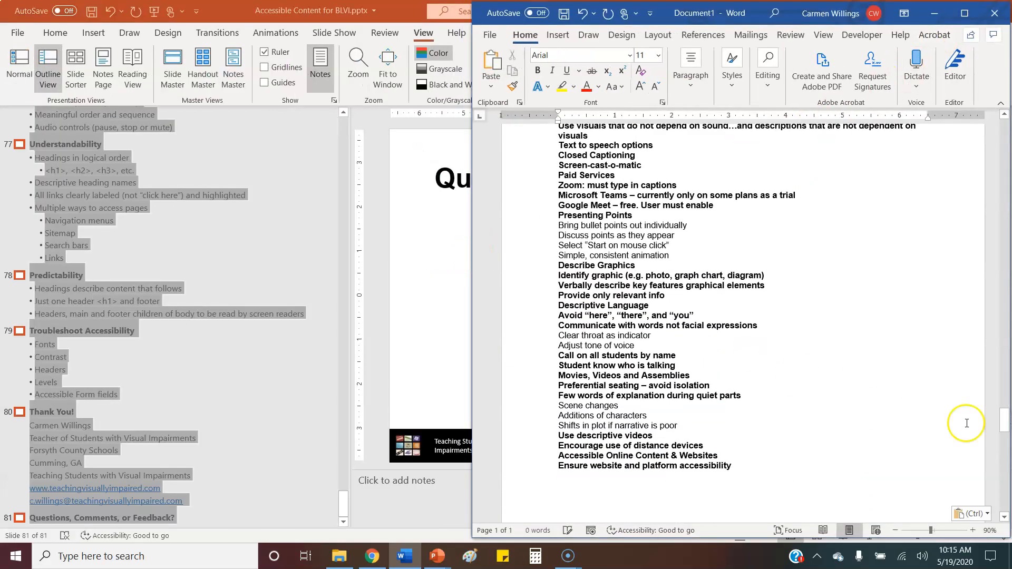
pyautogui.moveTo(1005, 422); pyautogui.dragTo(1000, 128)
# - Select all the pasted text and modify the Normal style to a font size of 16 pt
pyautogui.click(714, 256)
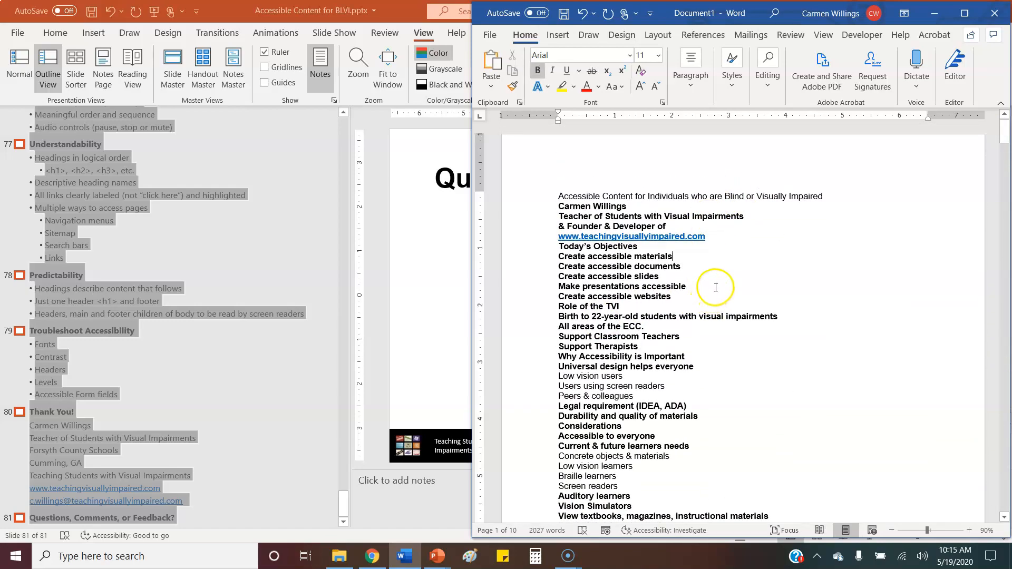
pyautogui.hotkey('ctrl', 'a')
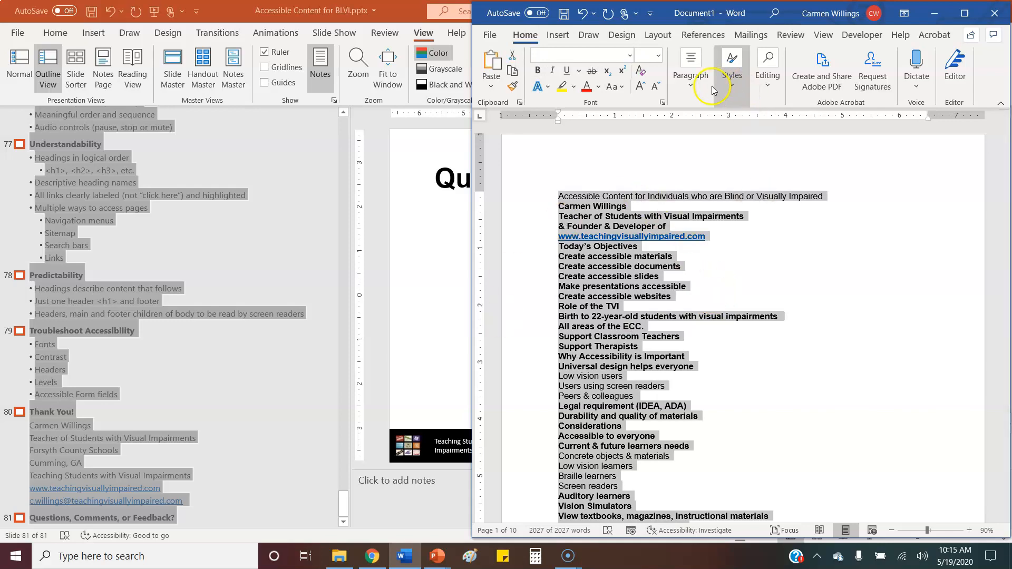
pyautogui.click(733, 85)
pyautogui.rightClick(744, 130)
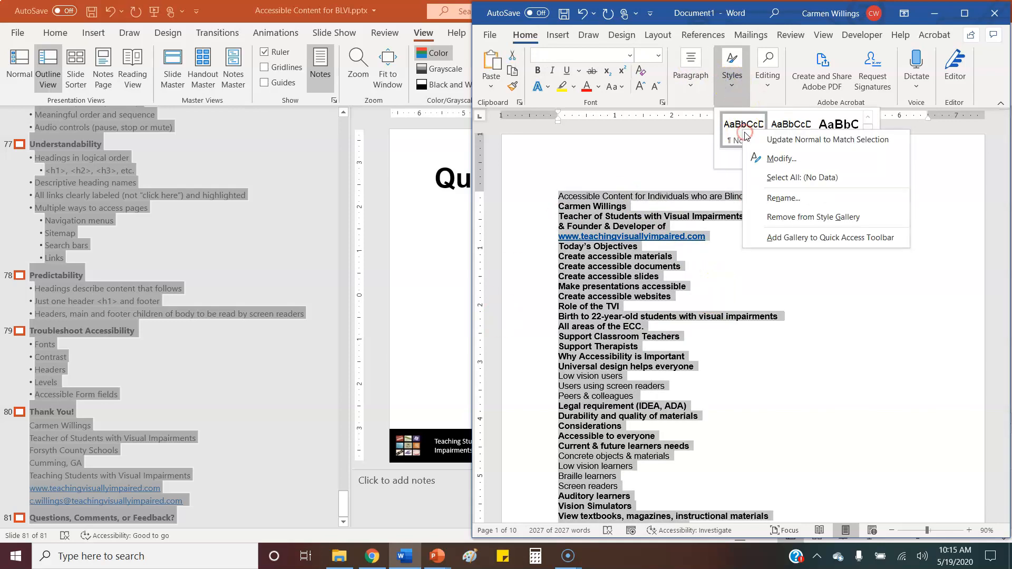
pyautogui.click(778, 161)
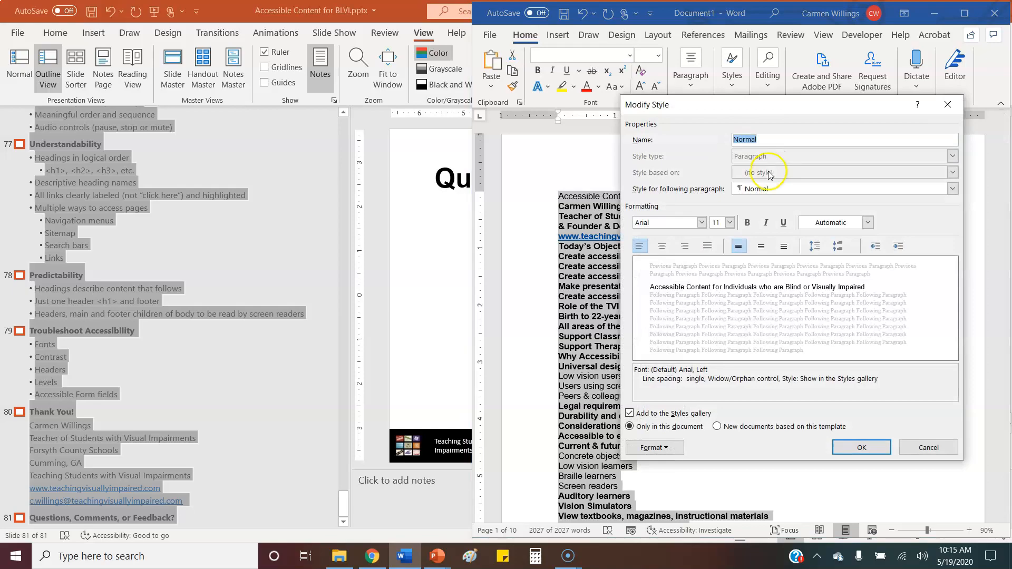
pyautogui.click(730, 223)
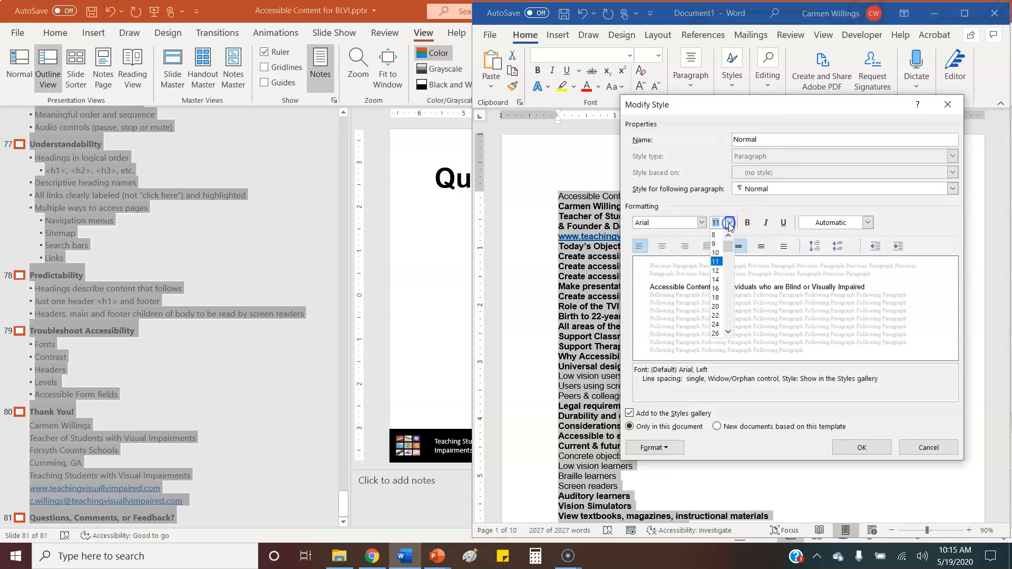
pyautogui.click(715, 289)
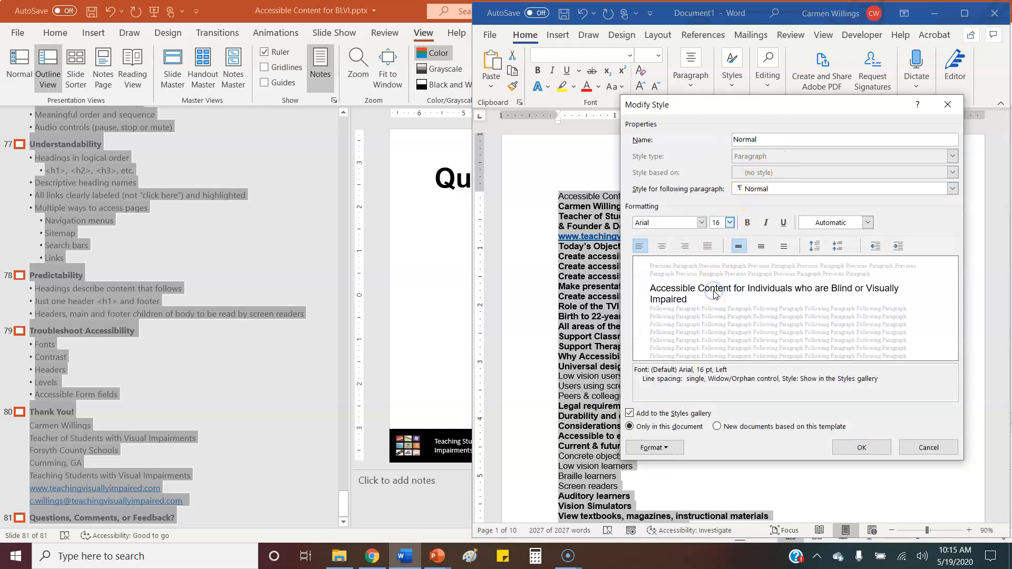
pyautogui.click(861, 447)
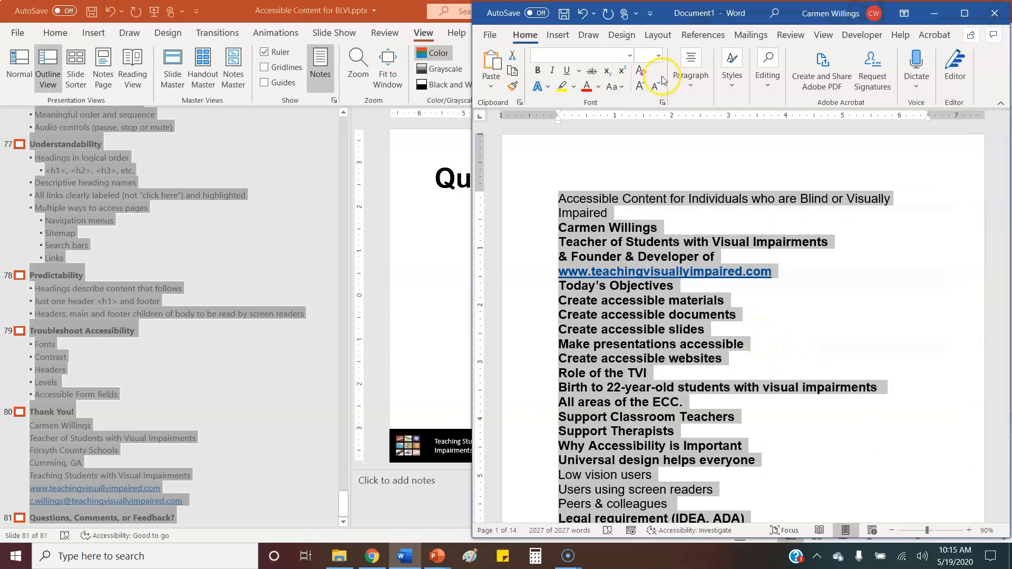
# - Clear all direct formatting from the selected document text and deselect it
pyautogui.click(641, 71)
pyautogui.click(750, 248)
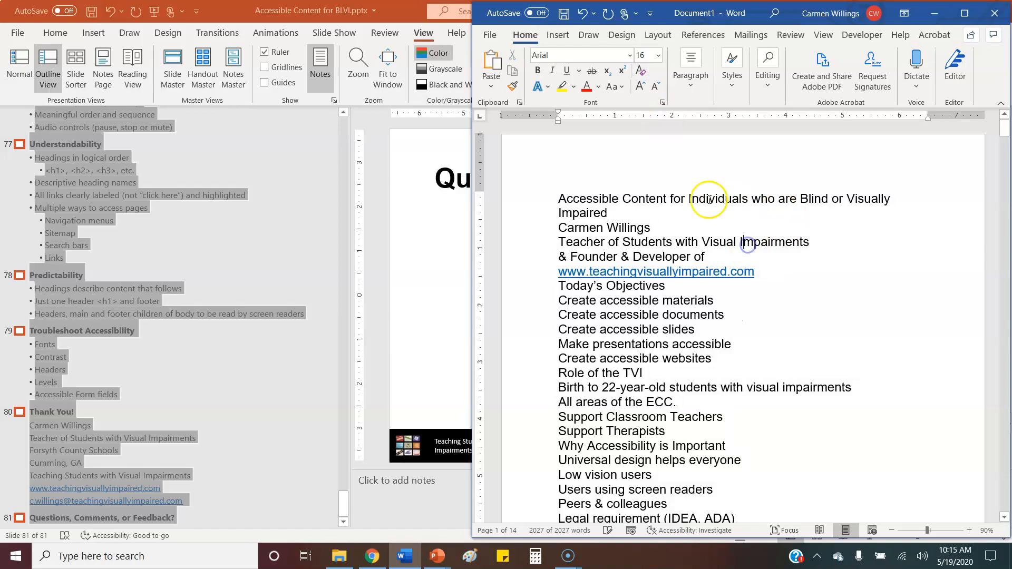
# - Apply the Title style to the heading "Accessible Content for Individuals who are Blind or Visually Impaired"
pyautogui.moveTo(575, 207); pyautogui.dragTo(549, 199)
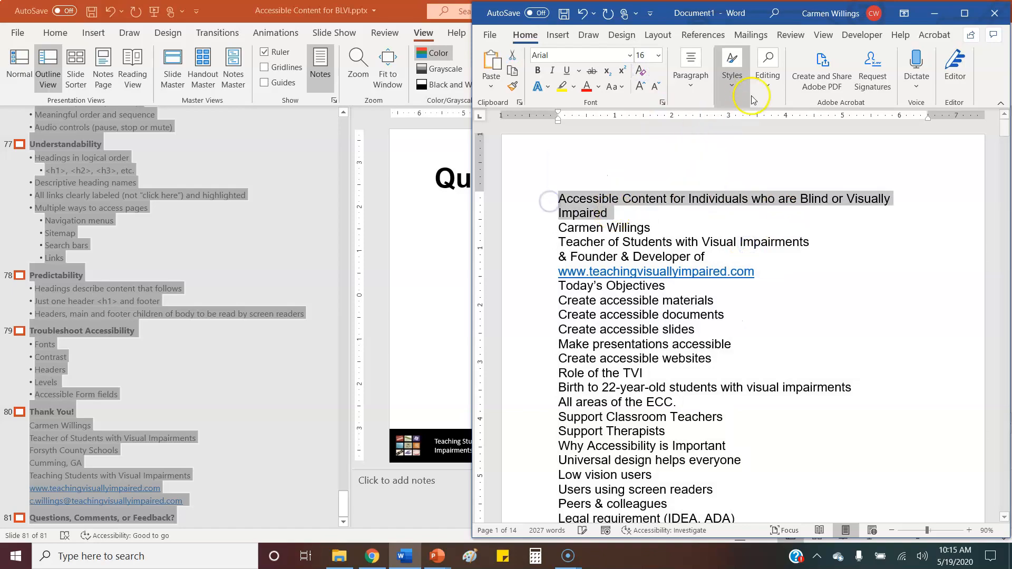
pyautogui.click(740, 83)
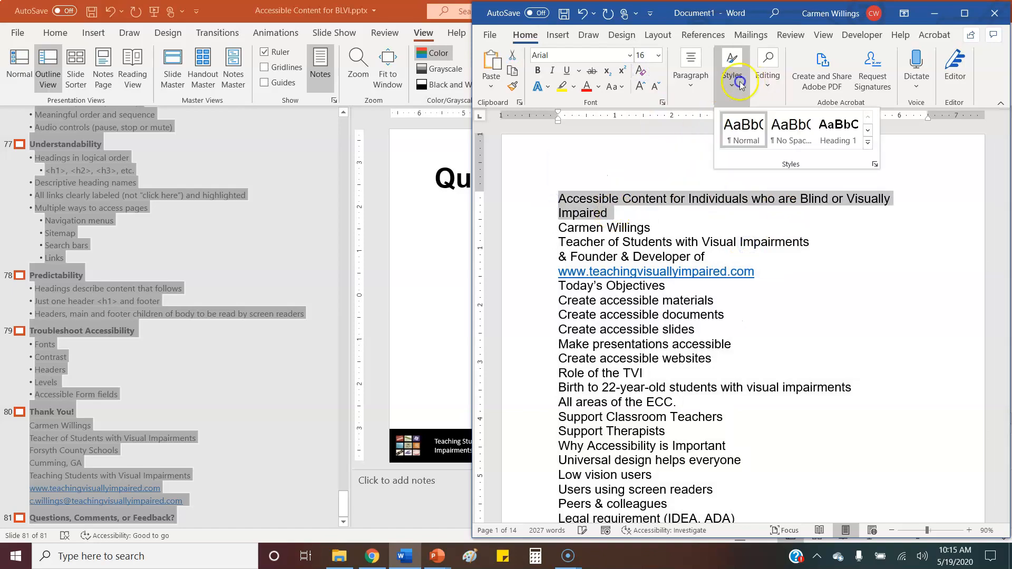
pyautogui.click(868, 142)
pyautogui.click(791, 165)
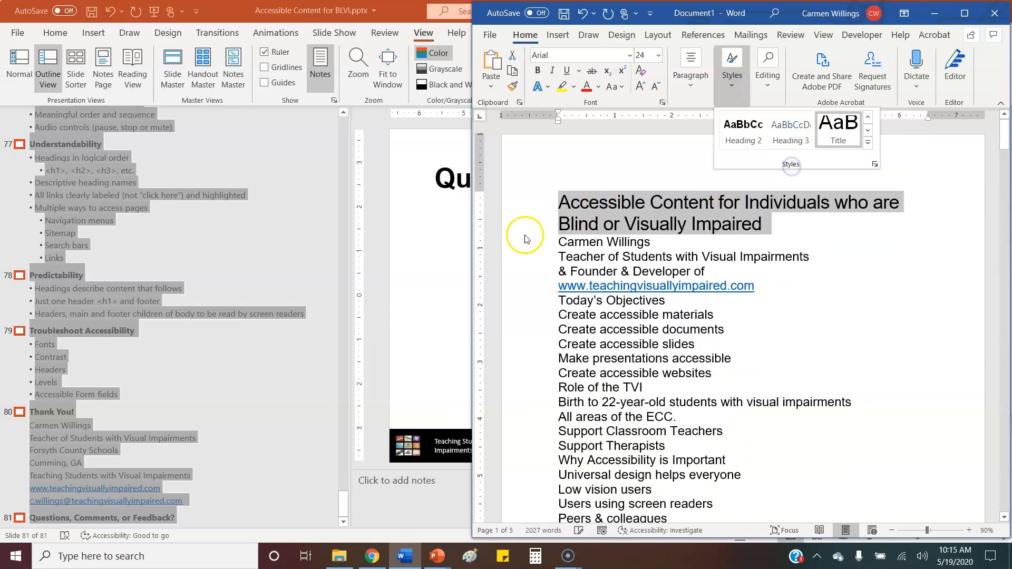
# - Widen the Word window over the presentation and apply the Heading 1 style to the line "Today's Objectives"
pyautogui.moveTo(469, 255); pyautogui.dragTo(279, 255)
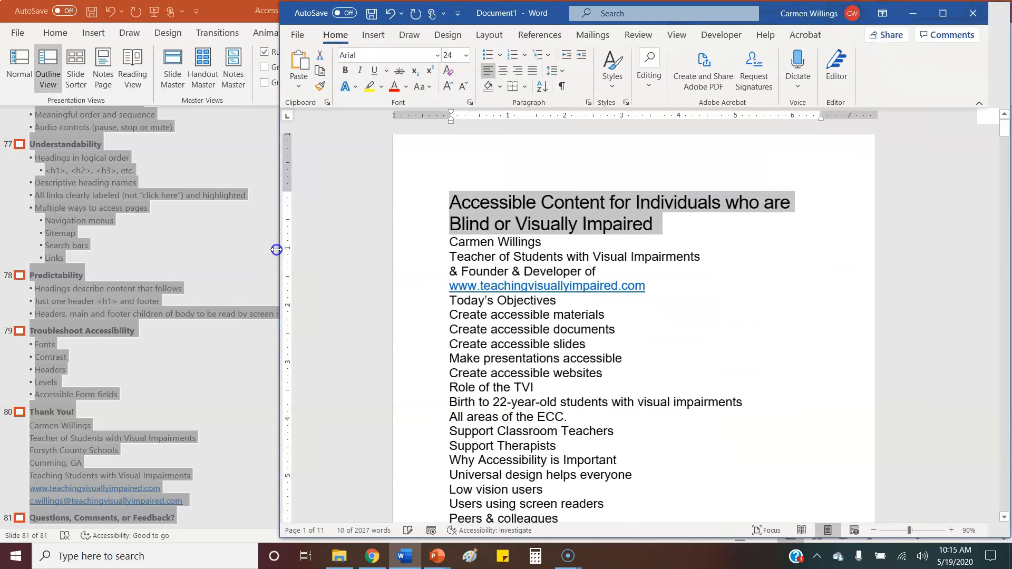
pyautogui.click(536, 256)
pyautogui.moveTo(458, 300); pyautogui.dragTo(567, 303)
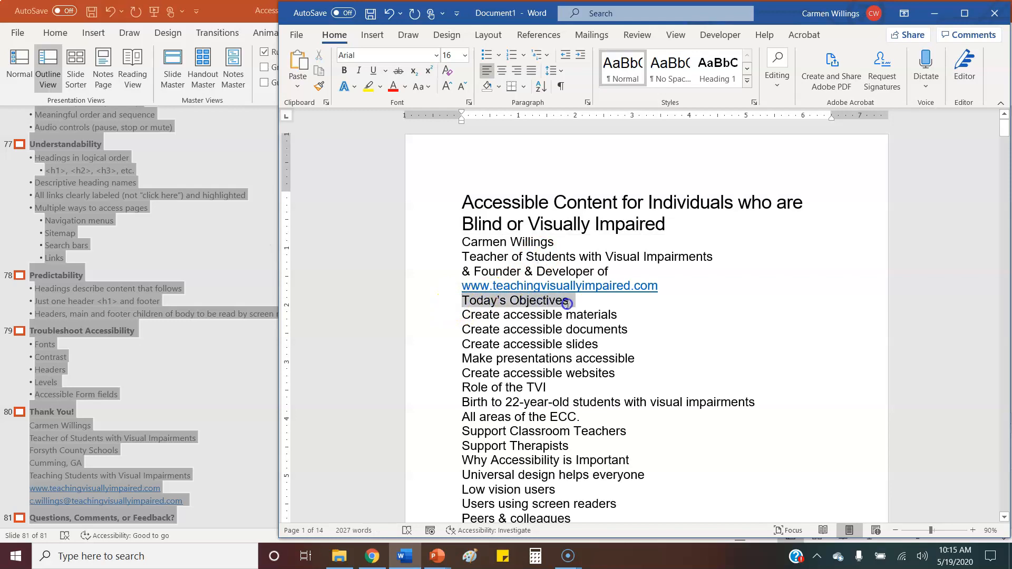
pyautogui.click(725, 75)
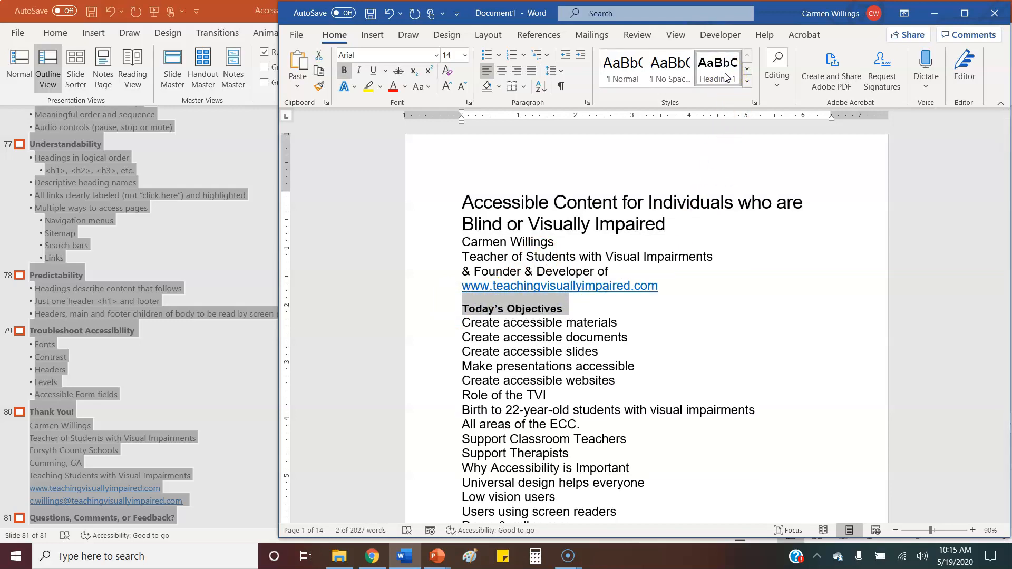
# - Modify the Heading 1 style to a font size of 18 pt and deselect the heading
pyautogui.rightClick(725, 74)
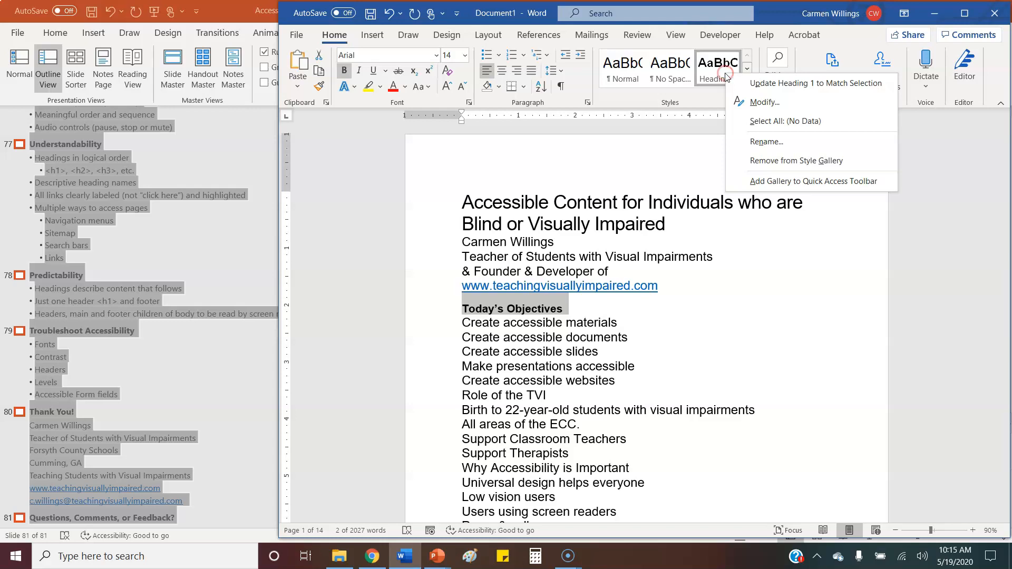
pyautogui.click(741, 100)
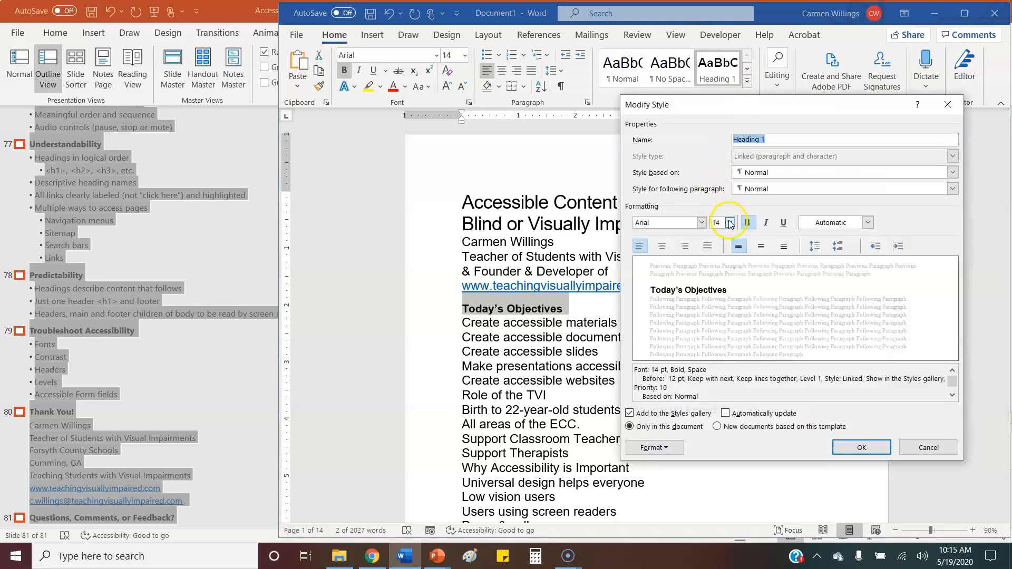
pyautogui.click(730, 223)
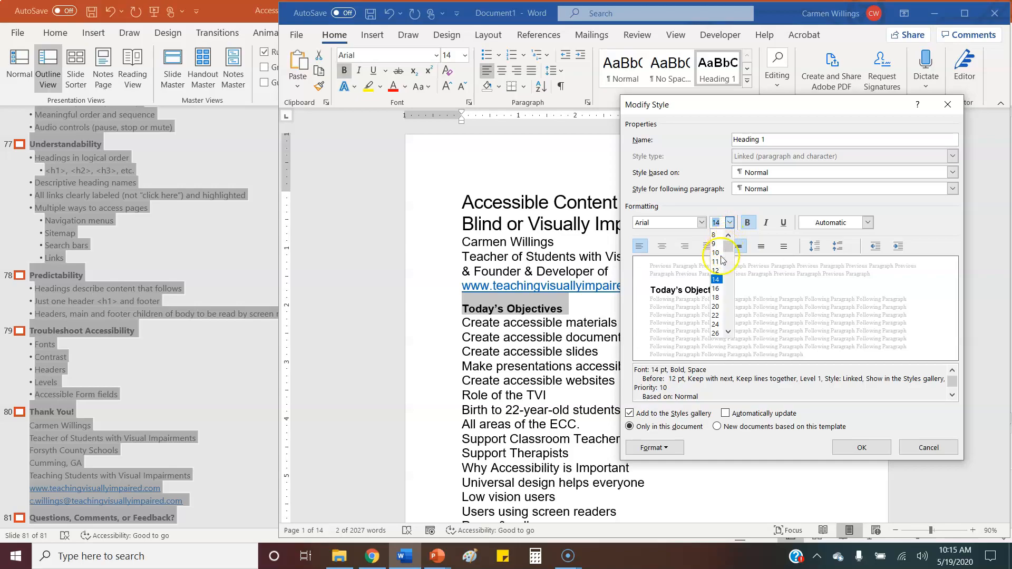
pyautogui.click(715, 298)
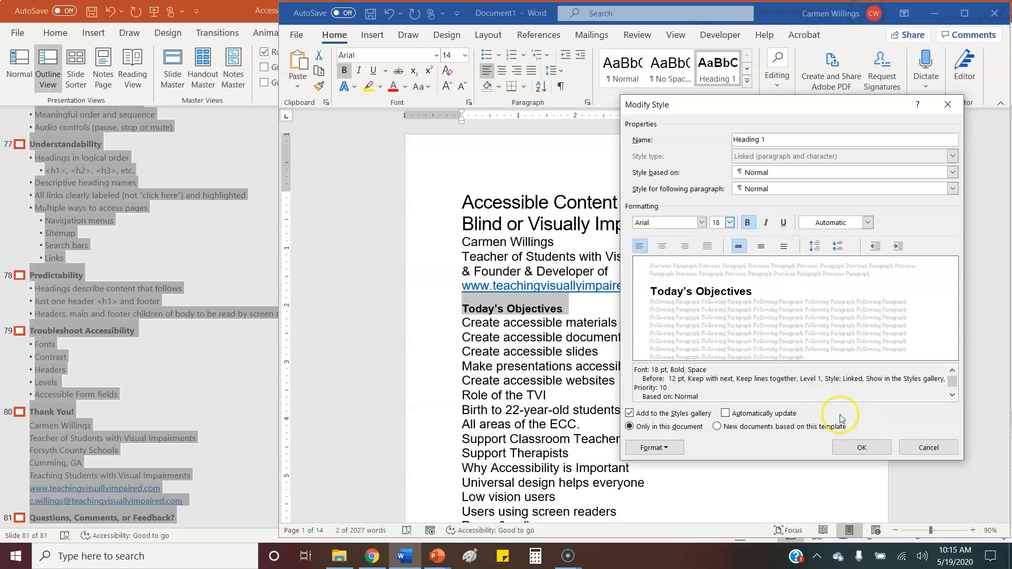
pyautogui.click(861, 447)
pyautogui.click(698, 376)
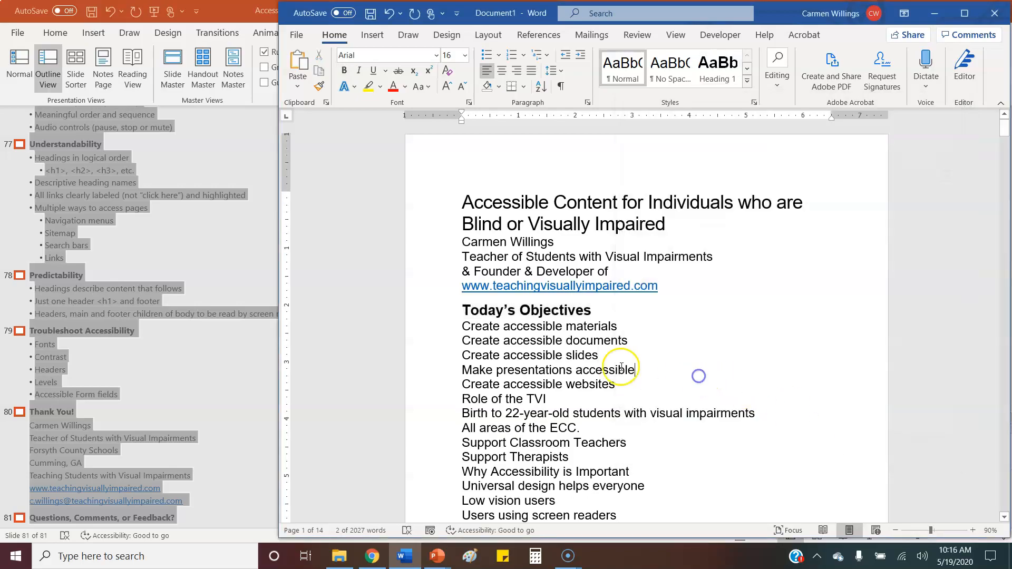
# - Apply the Heading 1 style to the line "Role of the TVI" and look over the surrounding text
pyautogui.moveTo(462, 400); pyautogui.dragTo(557, 397)
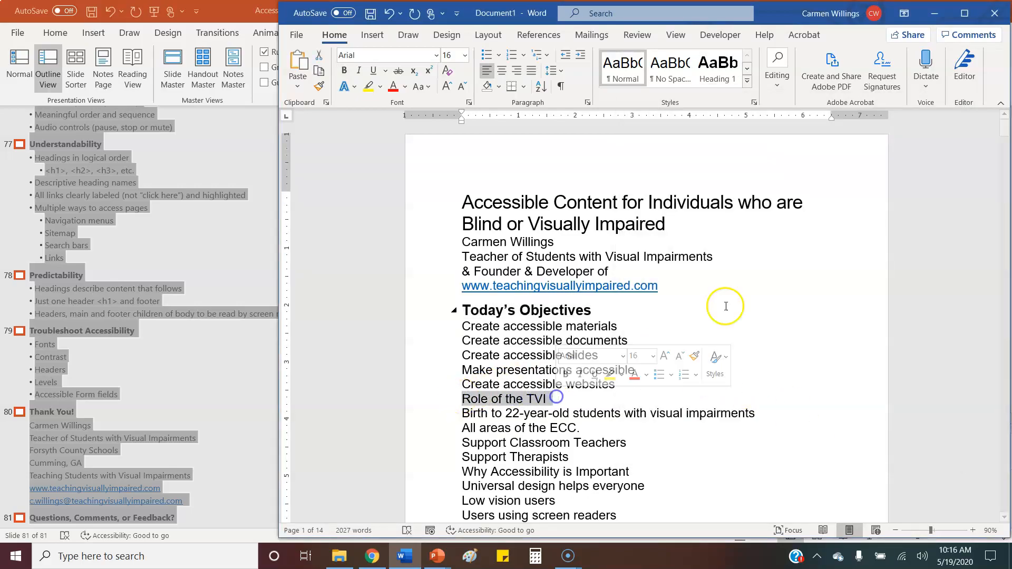
pyautogui.click(719, 68)
pyautogui.scroll(-1, 625, 306)
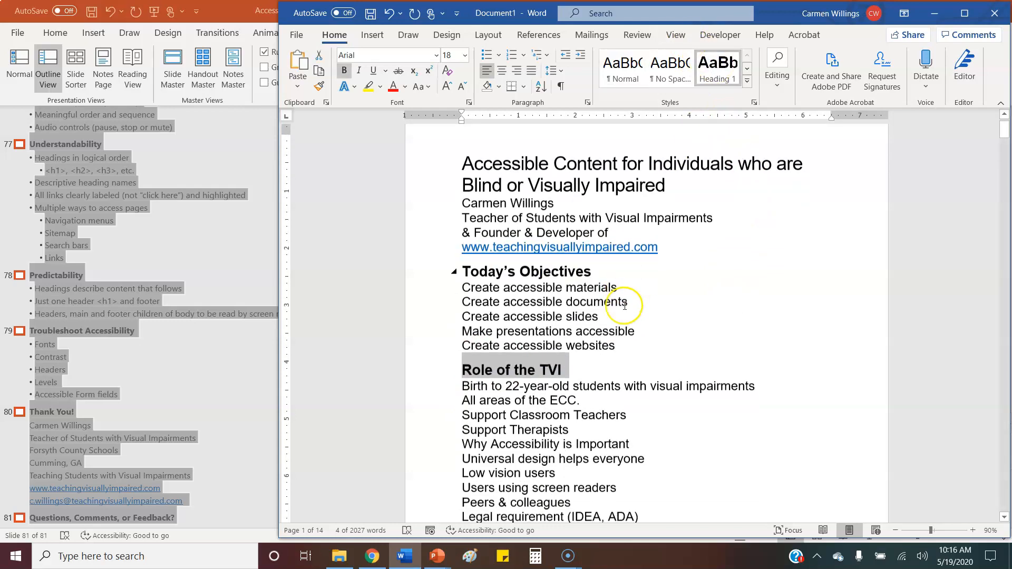
pyautogui.scroll(-1, 624, 305)
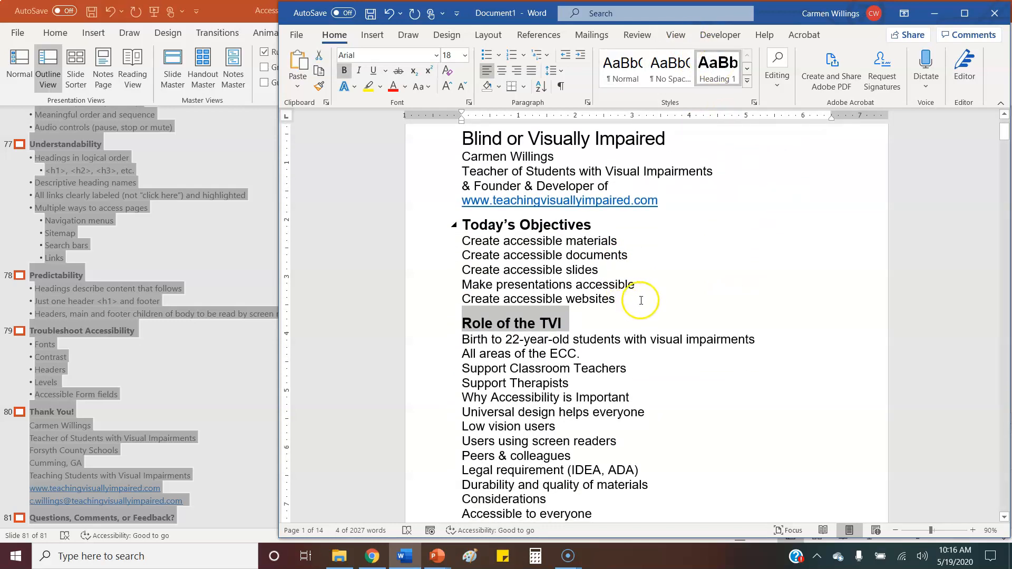
pyautogui.scroll(-2, 575, 327)
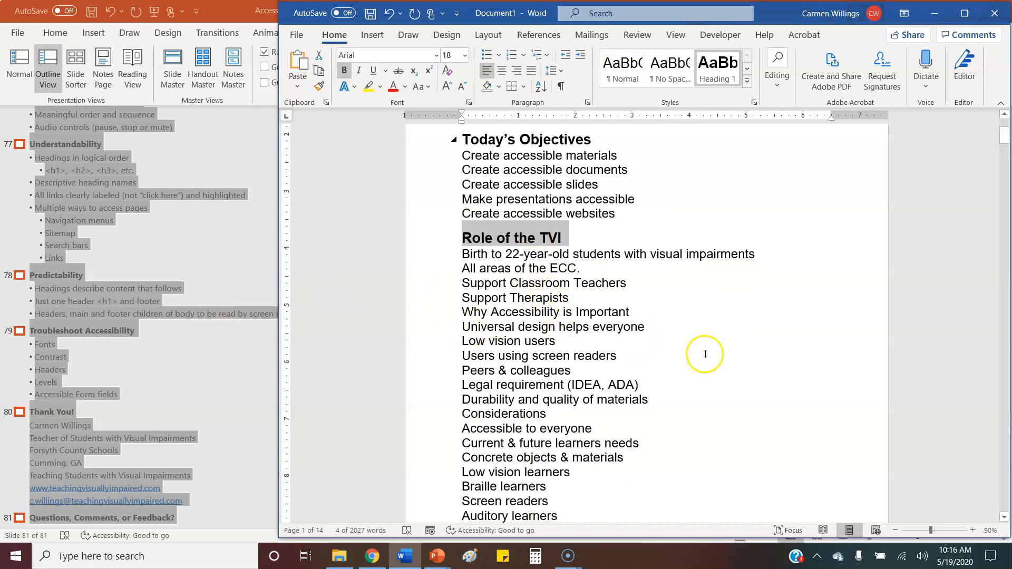
pyautogui.scroll(3, 705, 354)
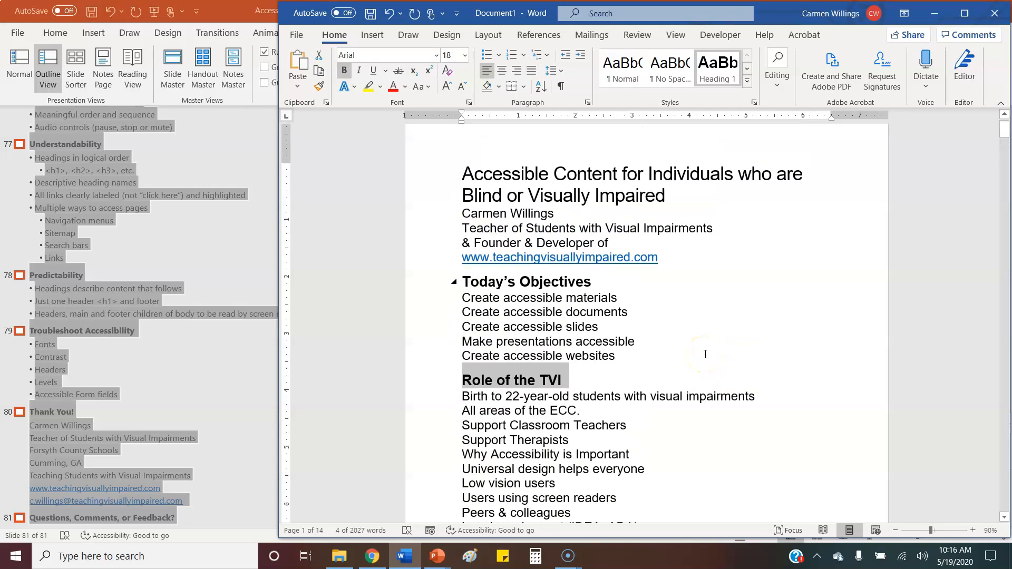